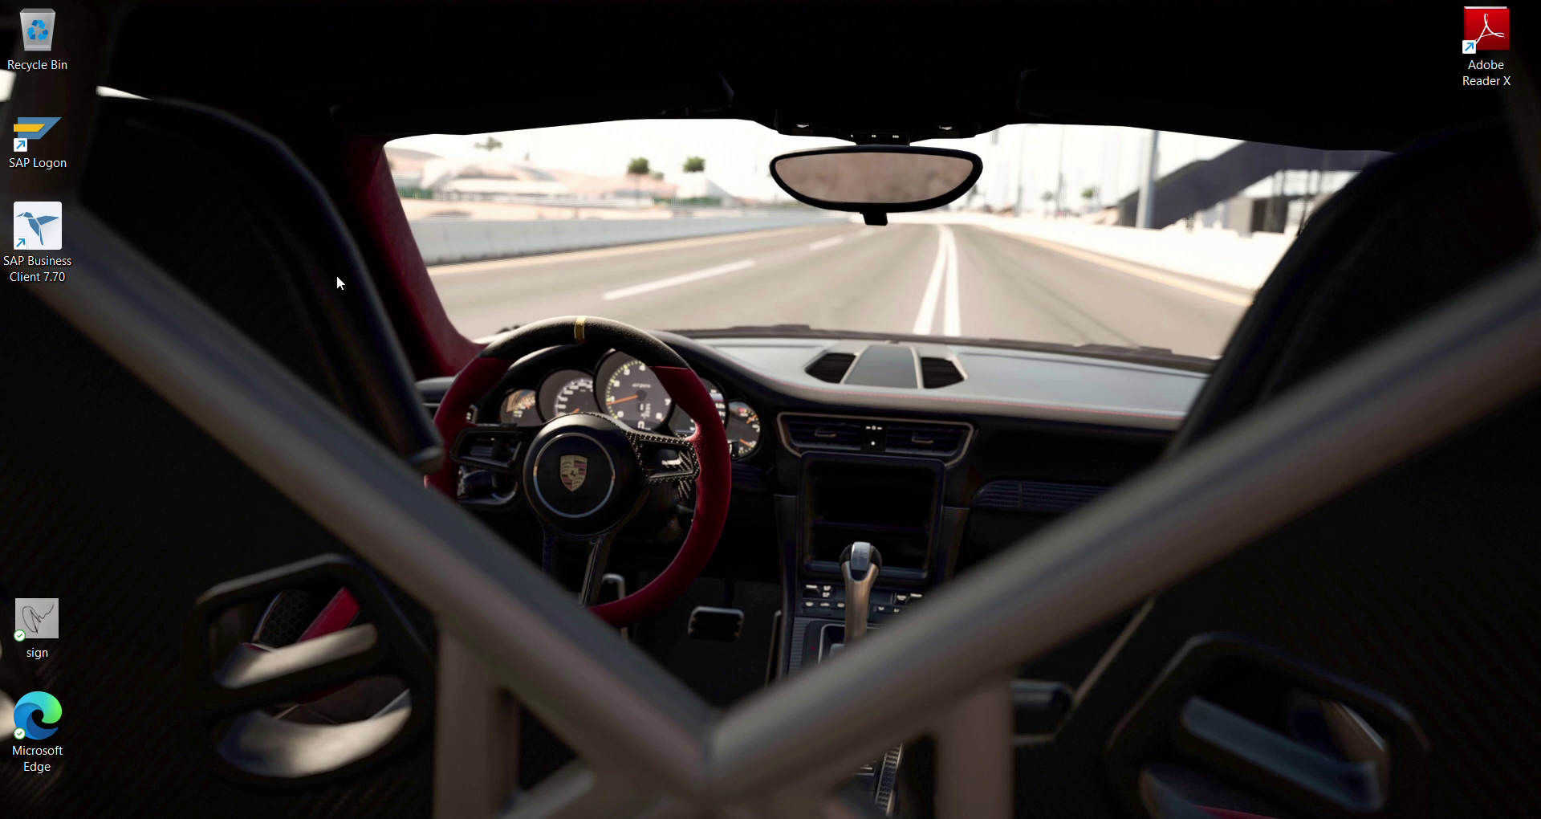
# Step: Create a new Word document on the desktop, keeping its default name
pyautogui.rightClick(140, 390)
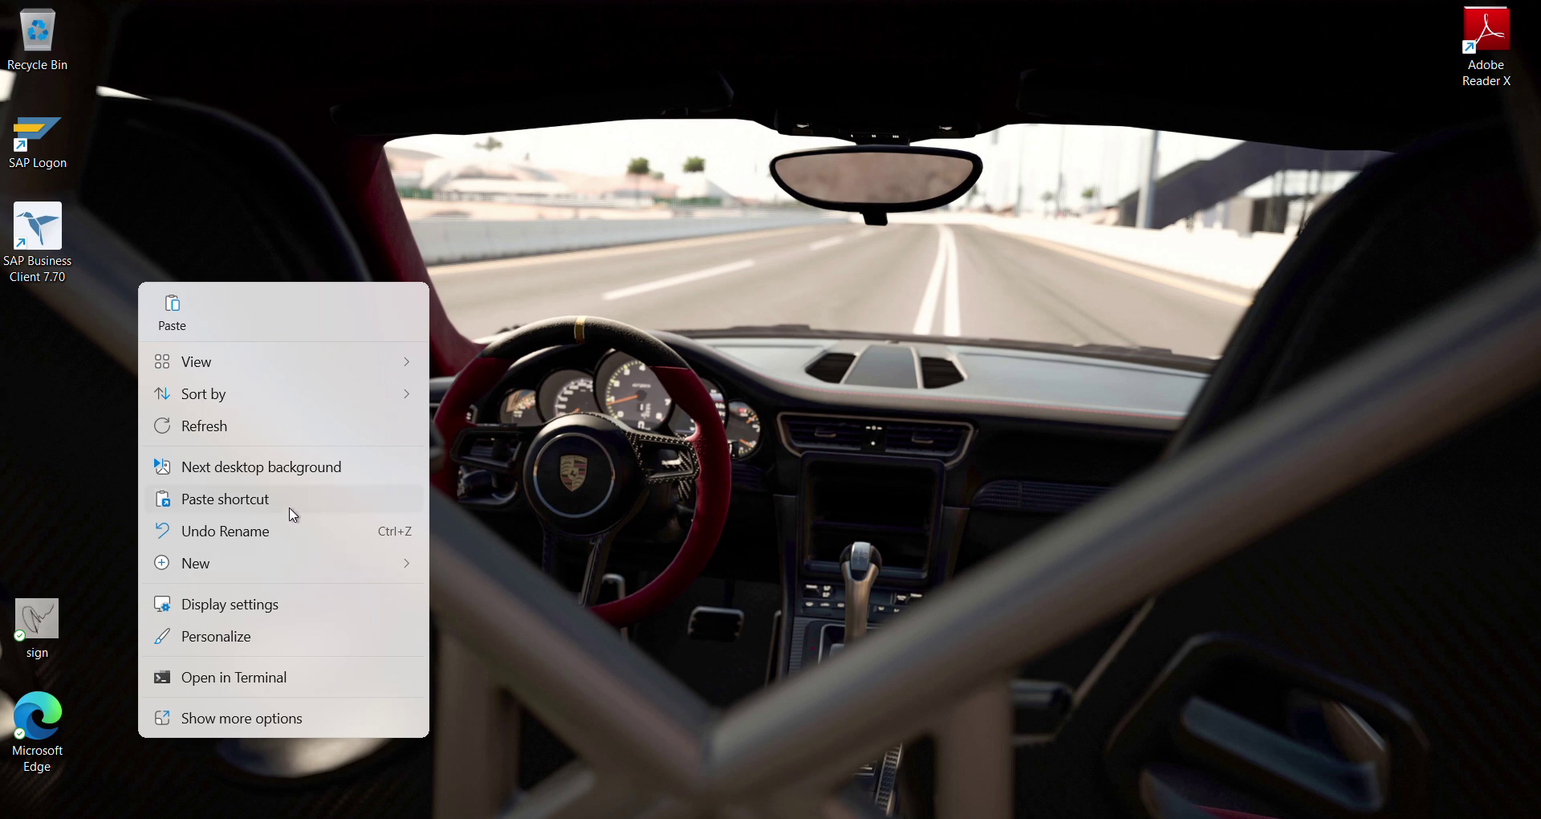
pyautogui.moveTo(258, 571)
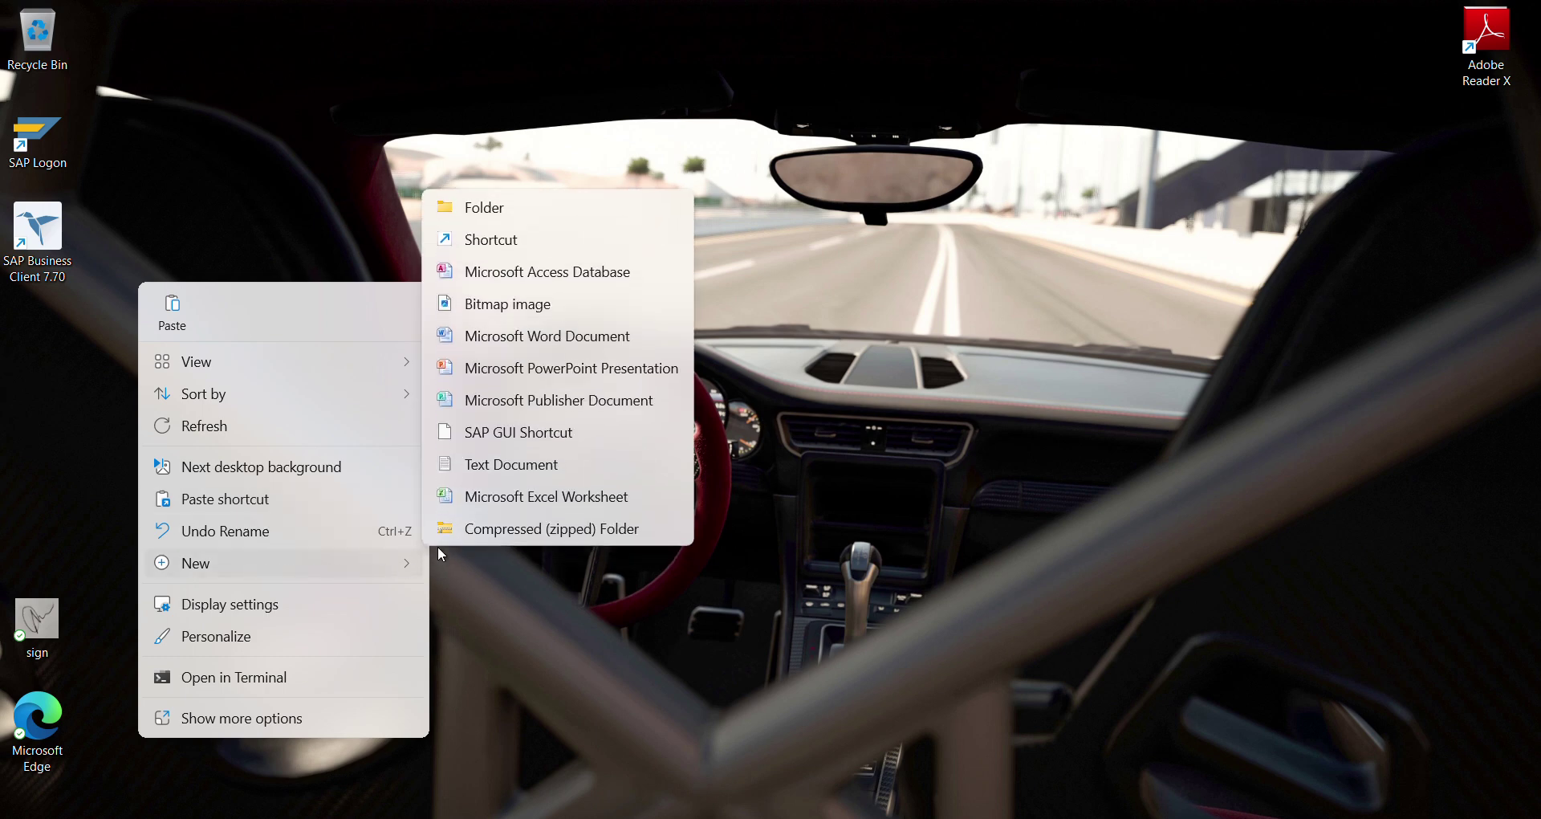
pyautogui.click(504, 341)
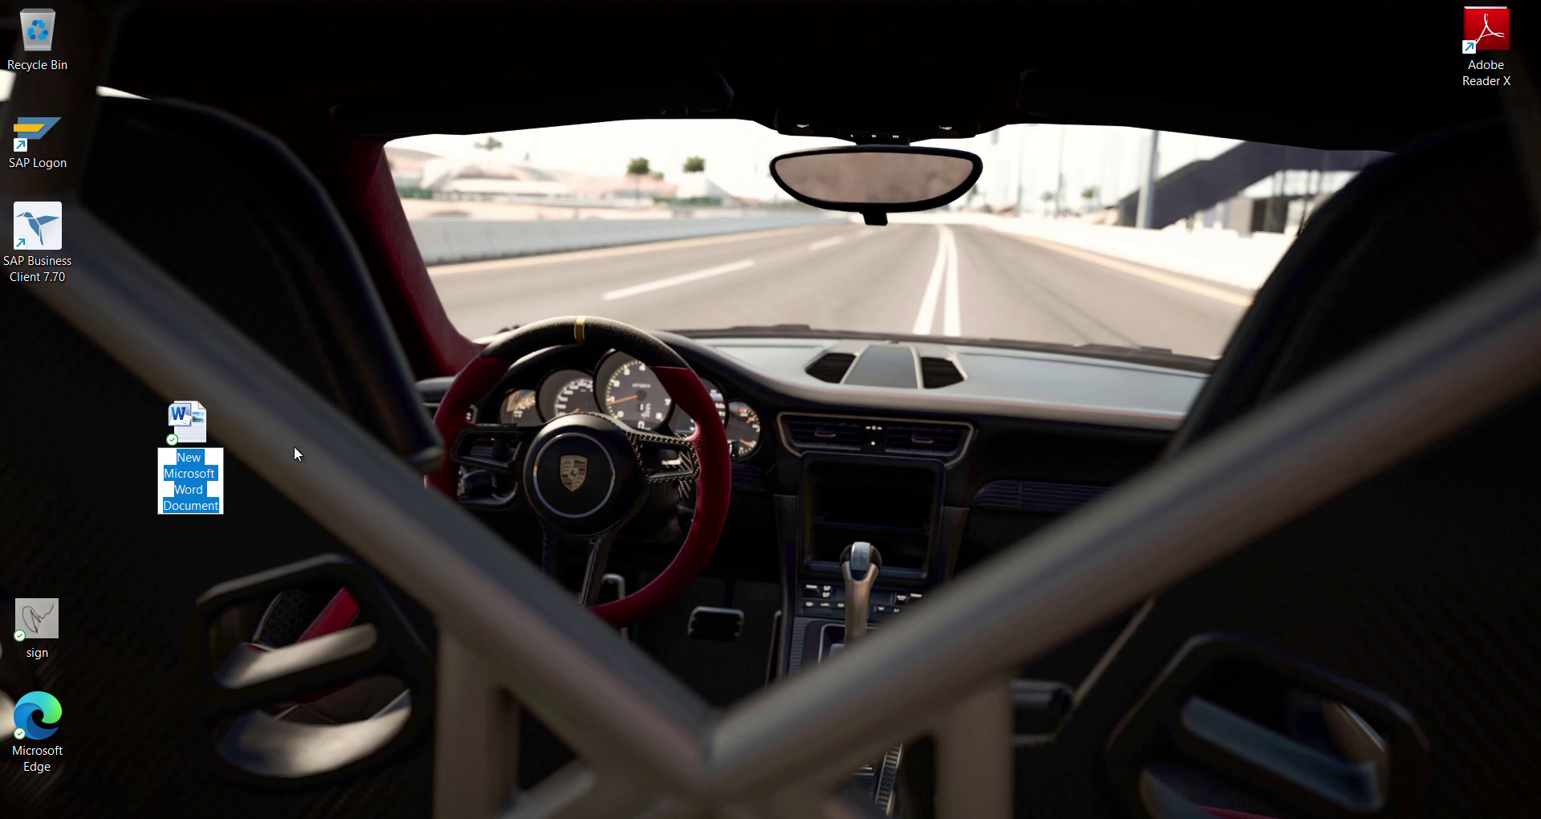
pyautogui.press('Return')
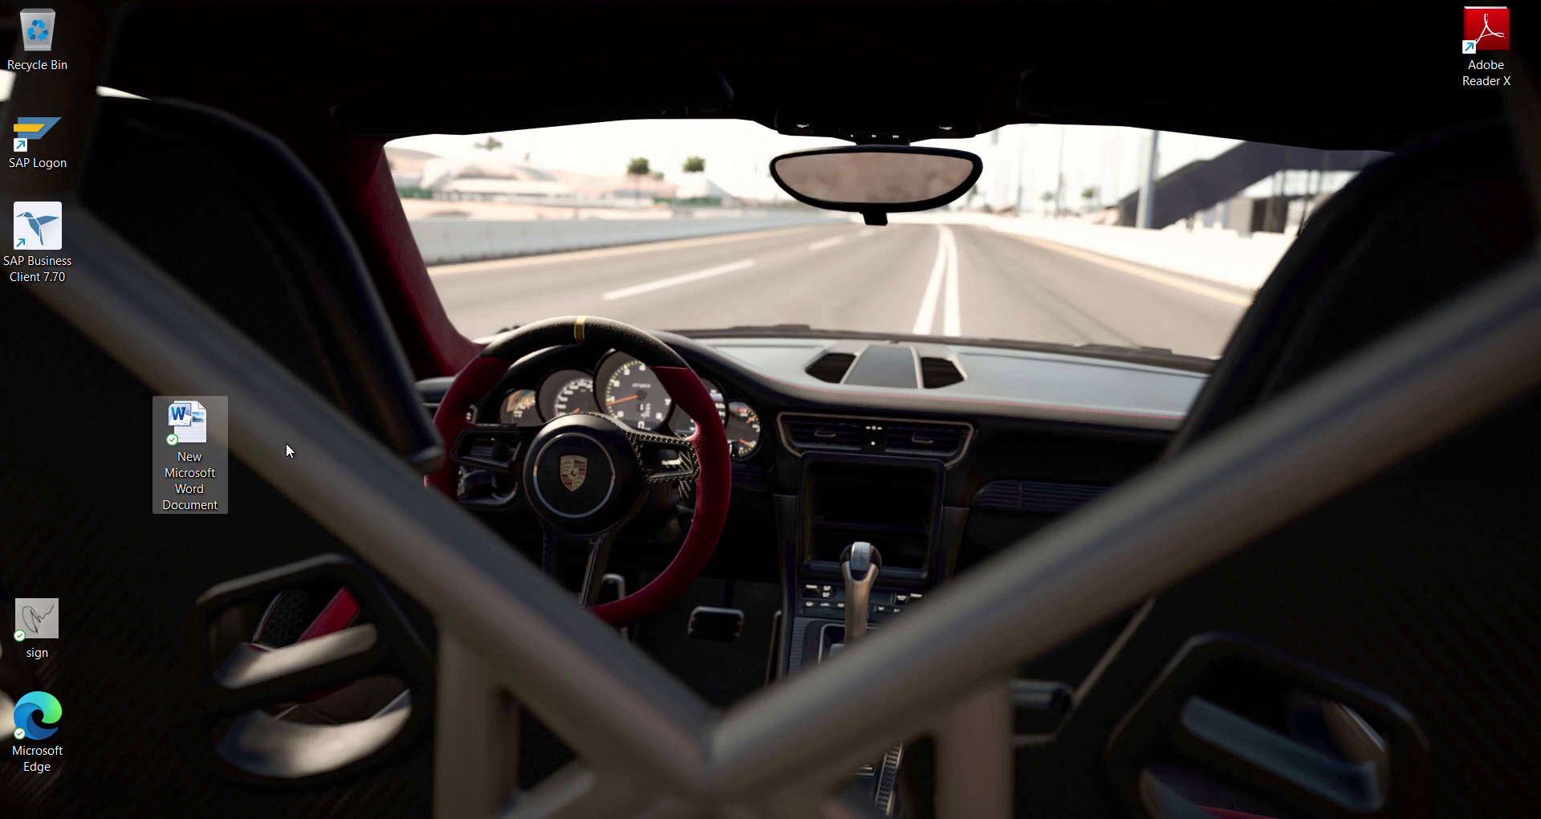
# Step: Open the new Word document, cancelling the activation wizard and closing the document recovery list
pyautogui.doubleClick(215, 459)
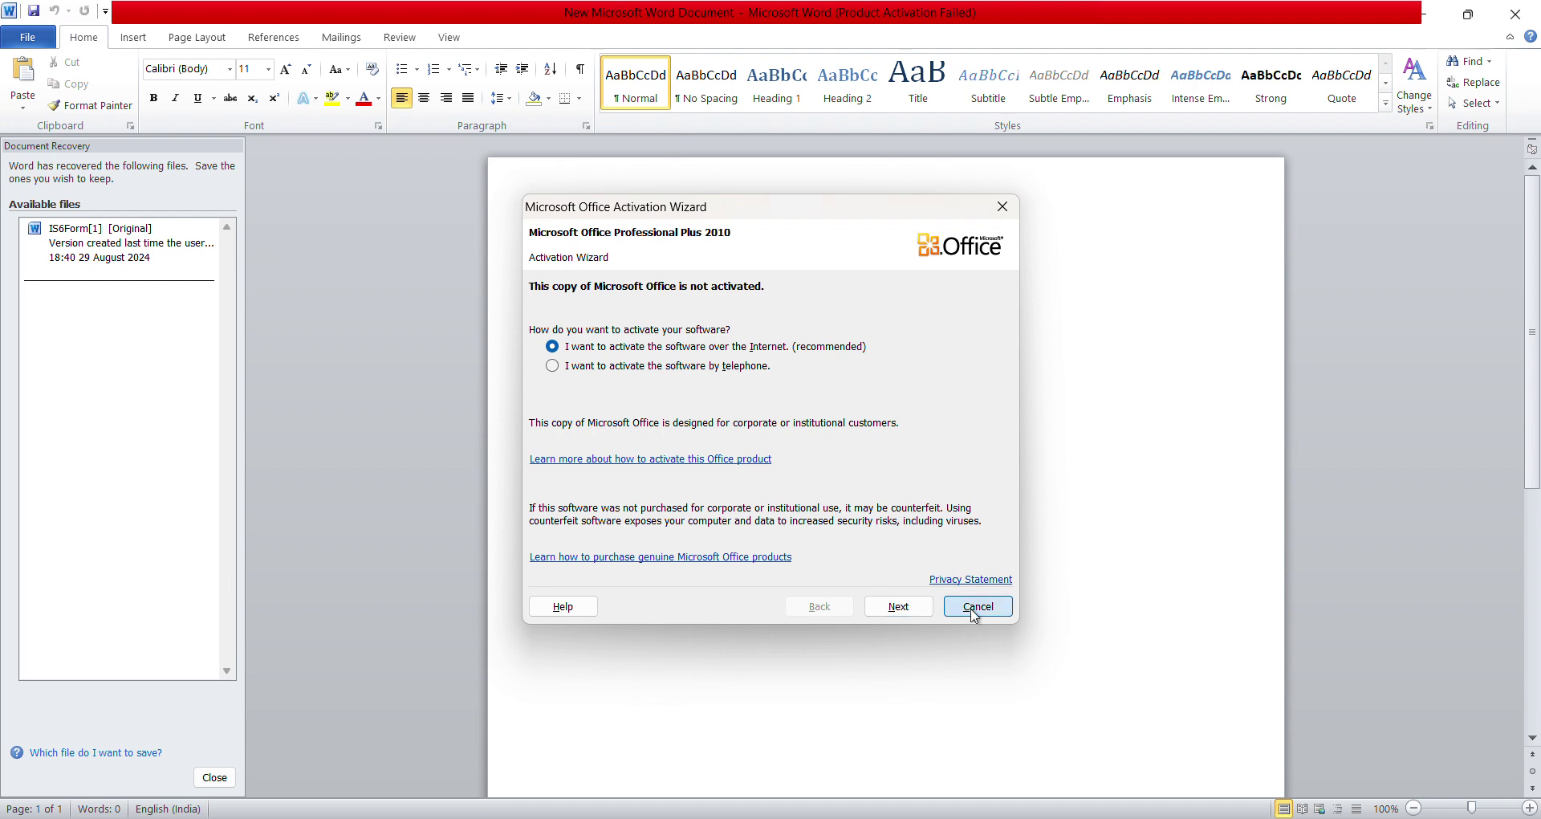
pyautogui.click(978, 606)
pyautogui.click(215, 778)
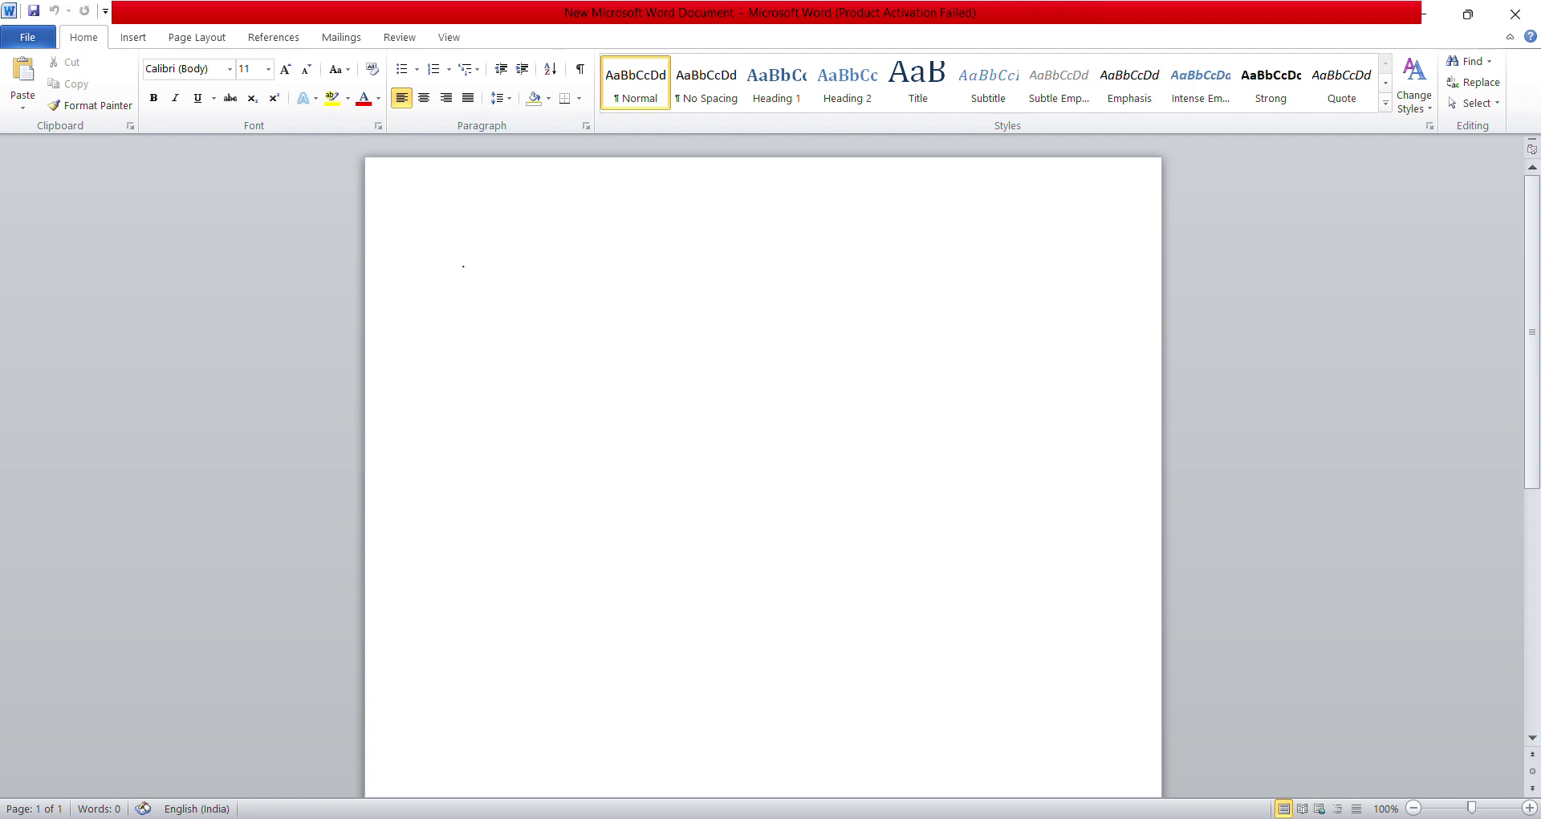
# Step: Enter "....." on the first line and "sign" fifteen lines below, indented by ten tab stops, and select the word "sign"
pyautogui.write('.....')
pyautogui.press('Return')
pyautogui.press('Return')
pyautogui.press('Return')
pyautogui.press('Return')
pyautogui.press('Return')
pyautogui.press('Return')
pyautogui.press('Return')
pyautogui.press('Return')
pyautogui.press('Return')
pyautogui.press('Return')
pyautogui.press('Return')
pyautogui.press('Return')
pyautogui.press('Return')
pyautogui.press('Return')
pyautogui.press('Return')
pyautogui.press('Tab')
pyautogui.press('Tab')
pyautogui.press('Tab')
pyautogui.press('Tab')
pyautogui.press('Tab')
pyautogui.press('Tab')
pyautogui.press('Tab')
pyautogui.press('Tab')
pyautogui.press('Tab')
pyautogui.press('Tab')
pyautogui.write('sign')
pyautogui.moveTo(998, 781); pyautogui.dragTo(917, 764)
# Step: Save the document to the Desktop as a PDF with Standard optimization, keeping its file name and opening it after publishing
pyautogui.click(16, 48)
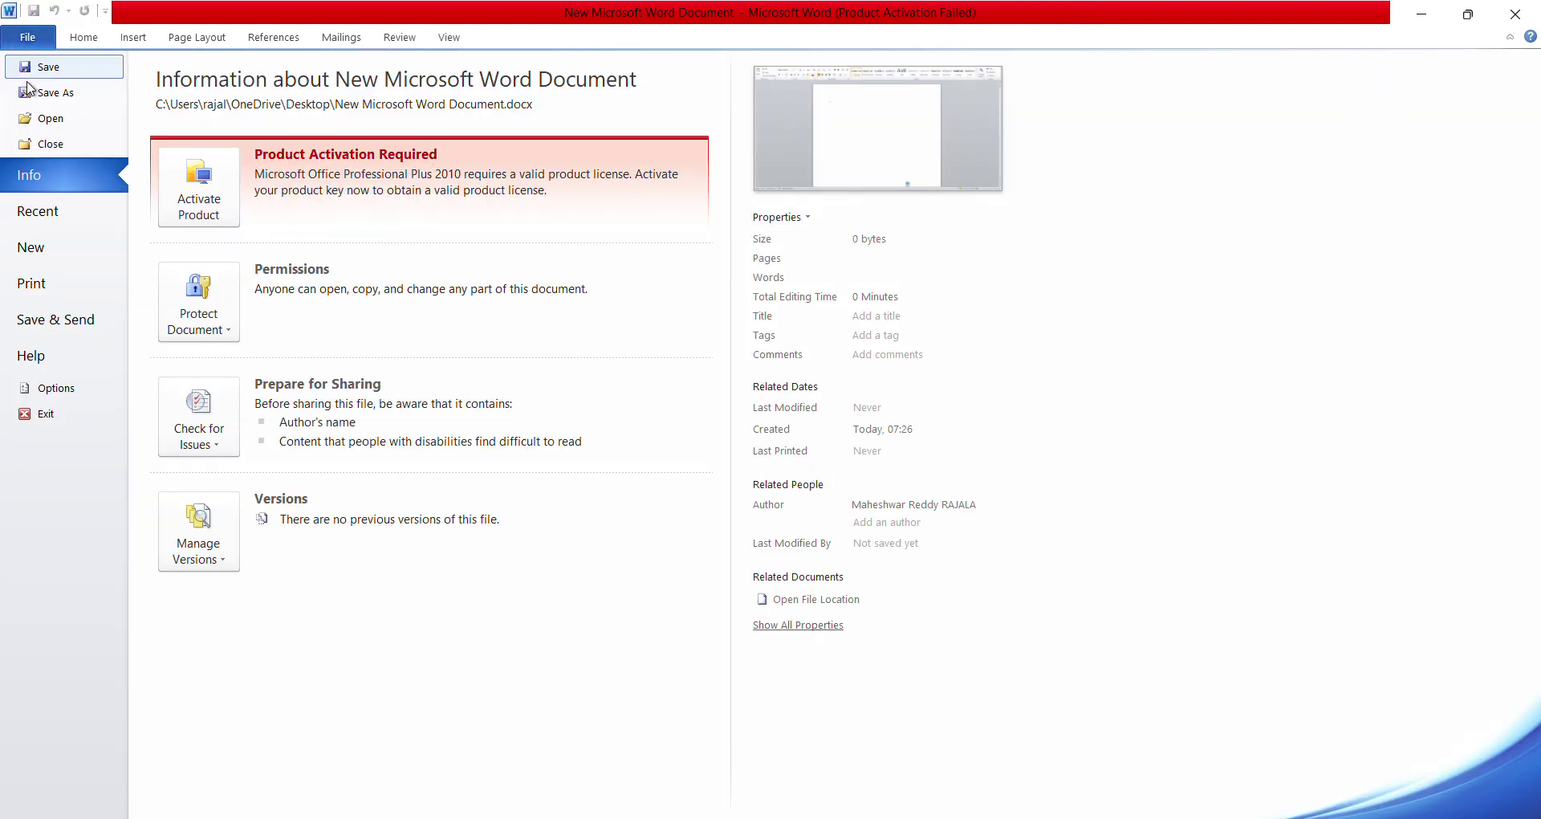
pyautogui.press('Escape')
pyautogui.press('F12')
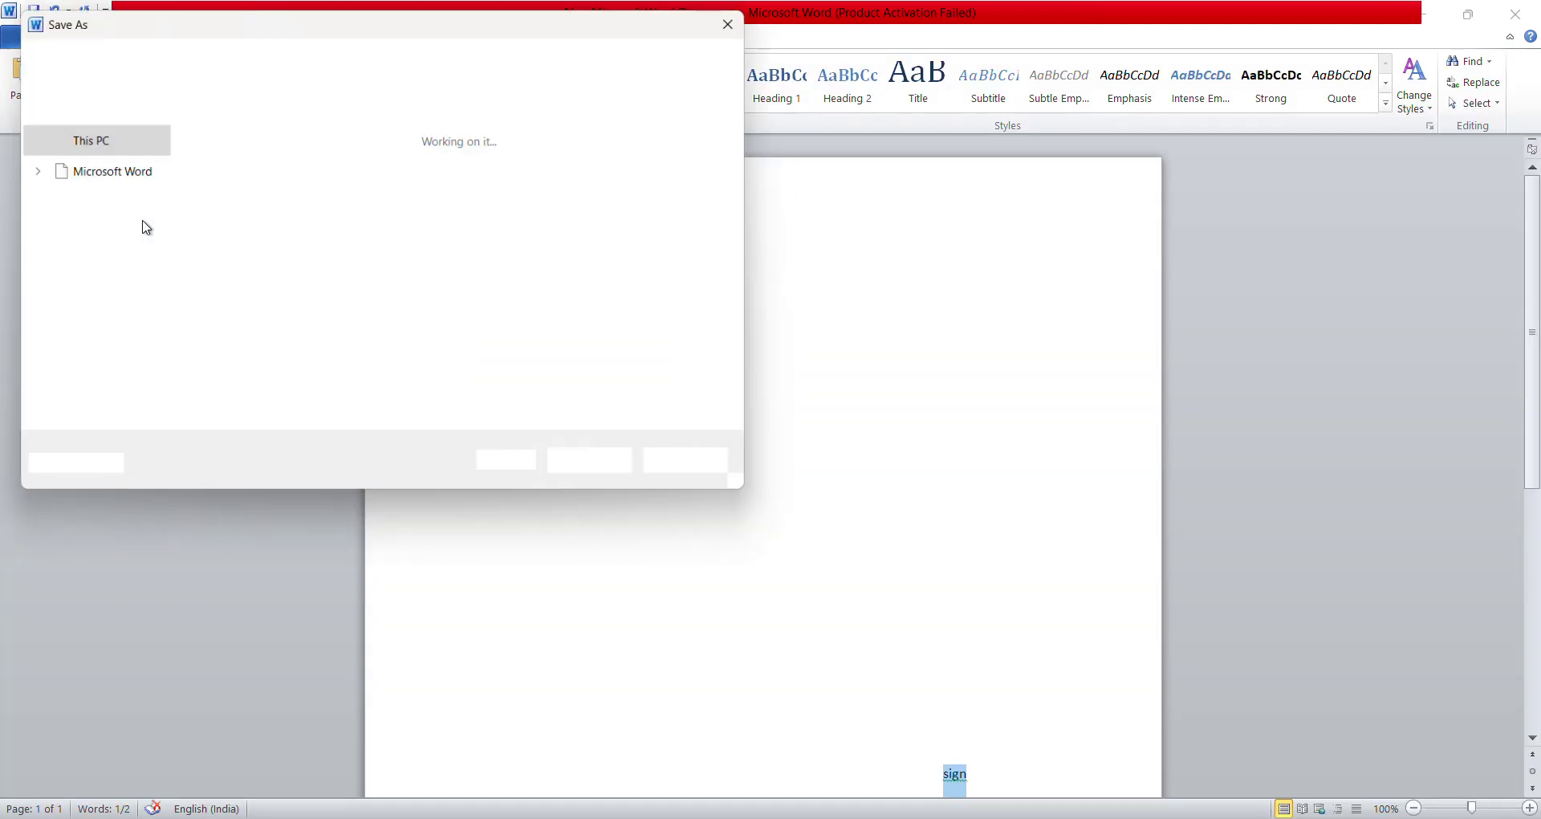
pyautogui.click(242, 365)
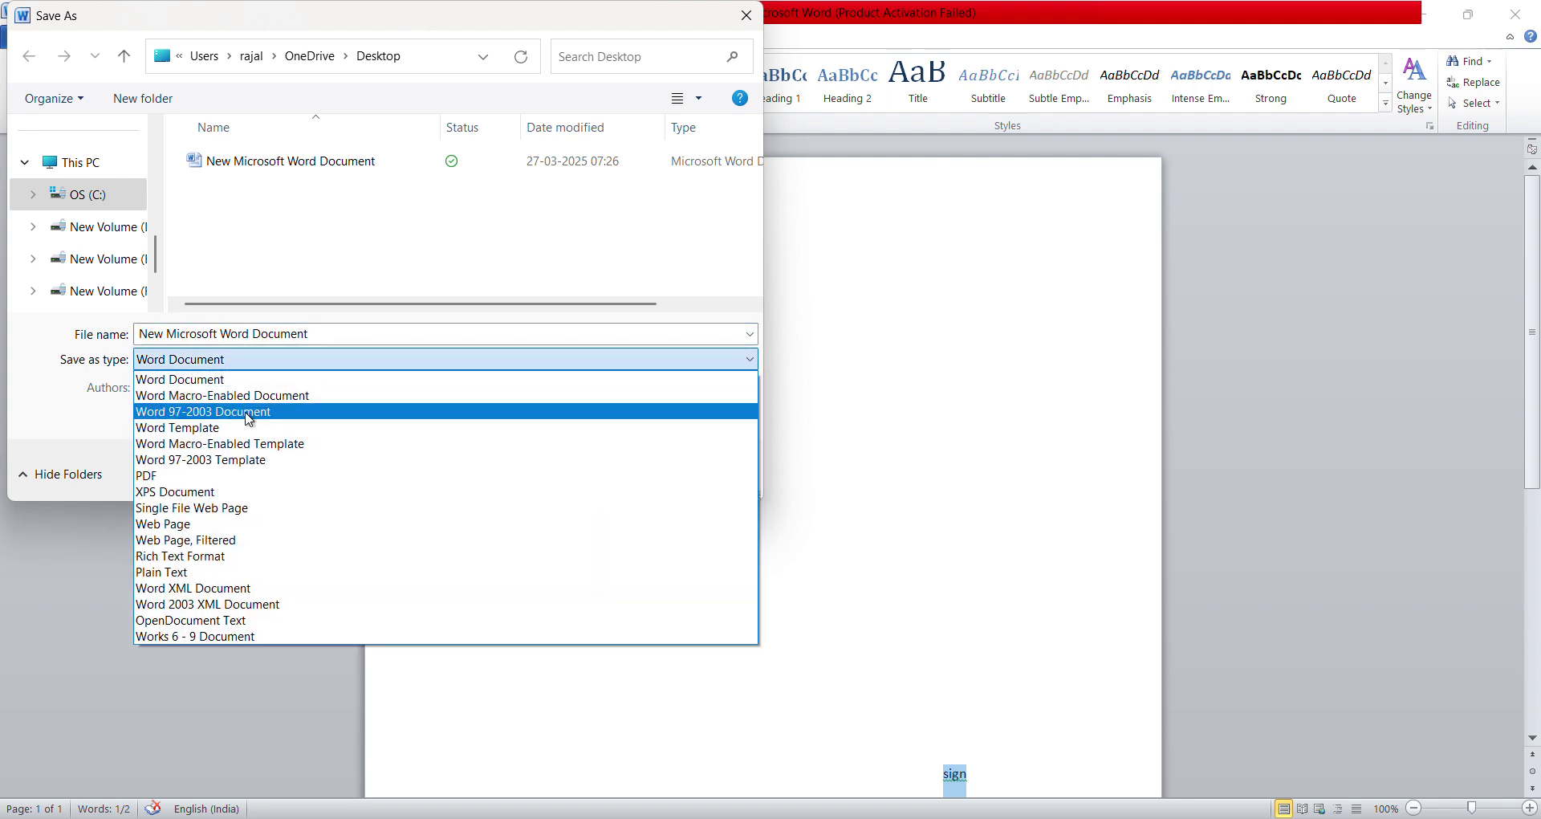
pyautogui.click(248, 474)
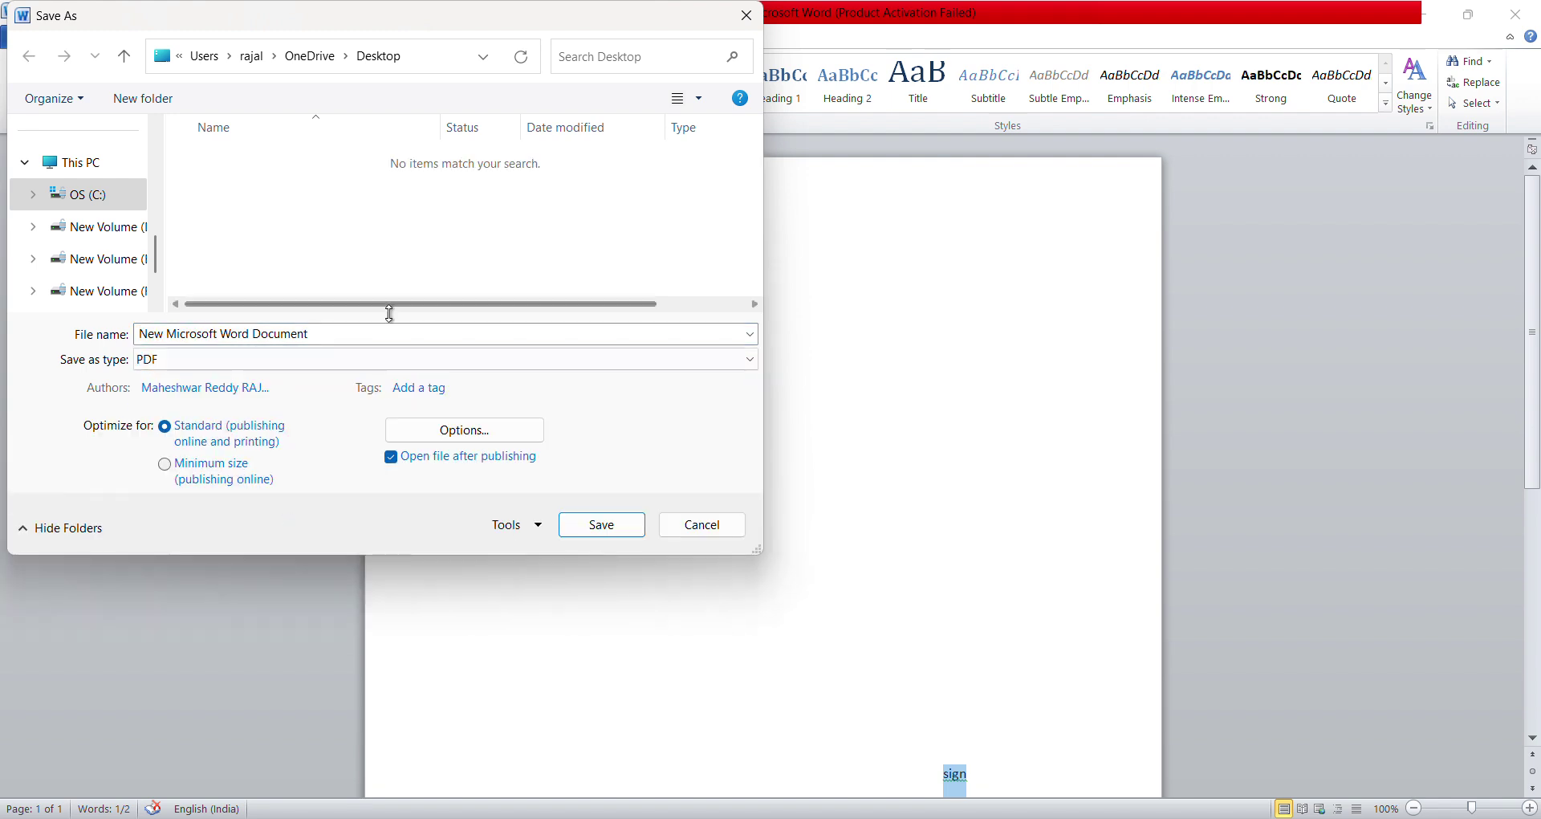
pyautogui.scroll(3, 72, 196)
pyautogui.scroll(3, 75, 201)
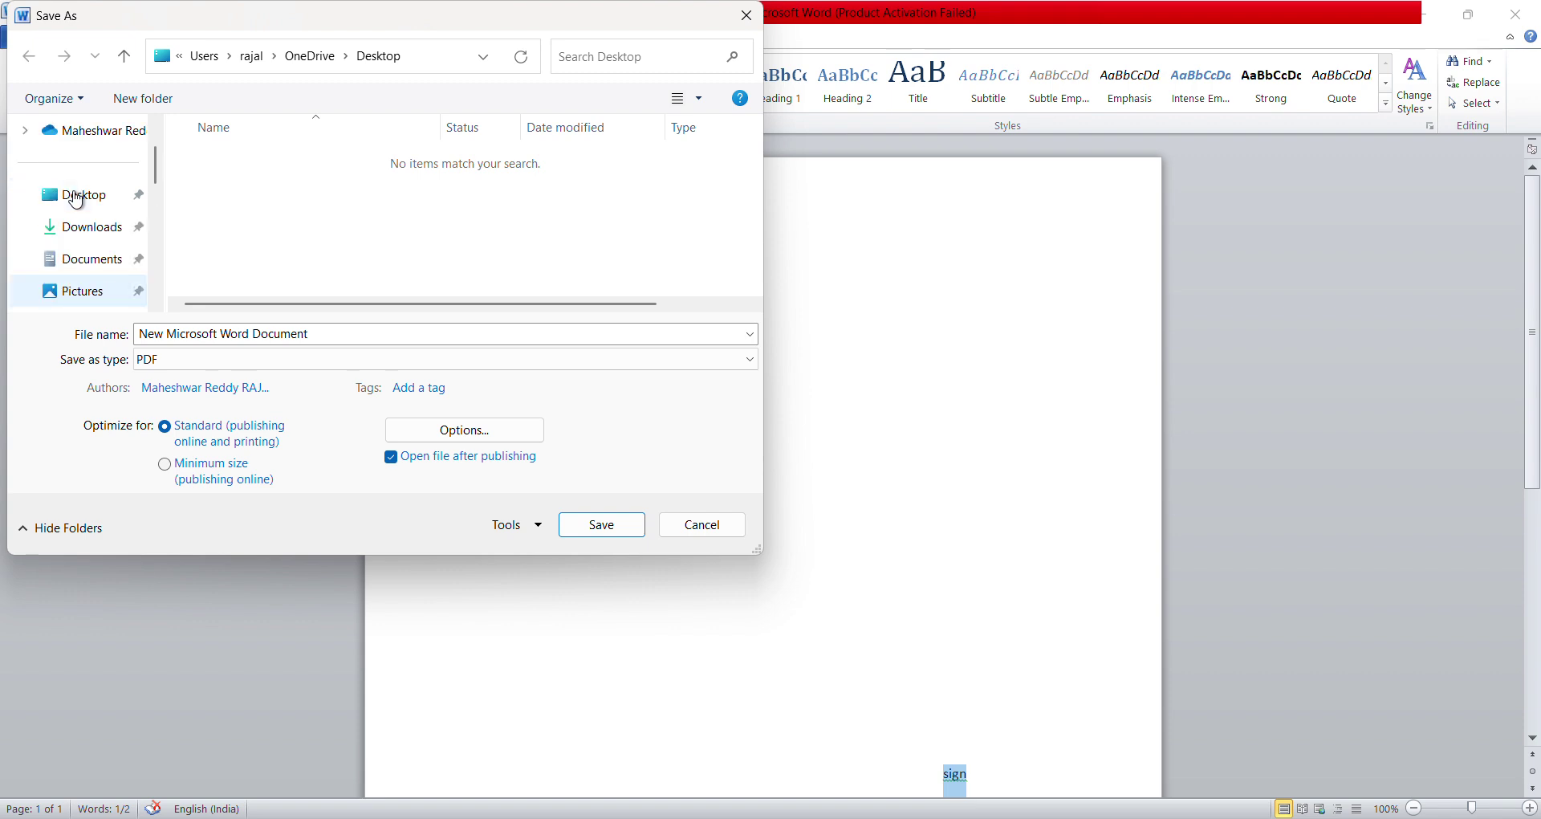
pyautogui.click(76, 195)
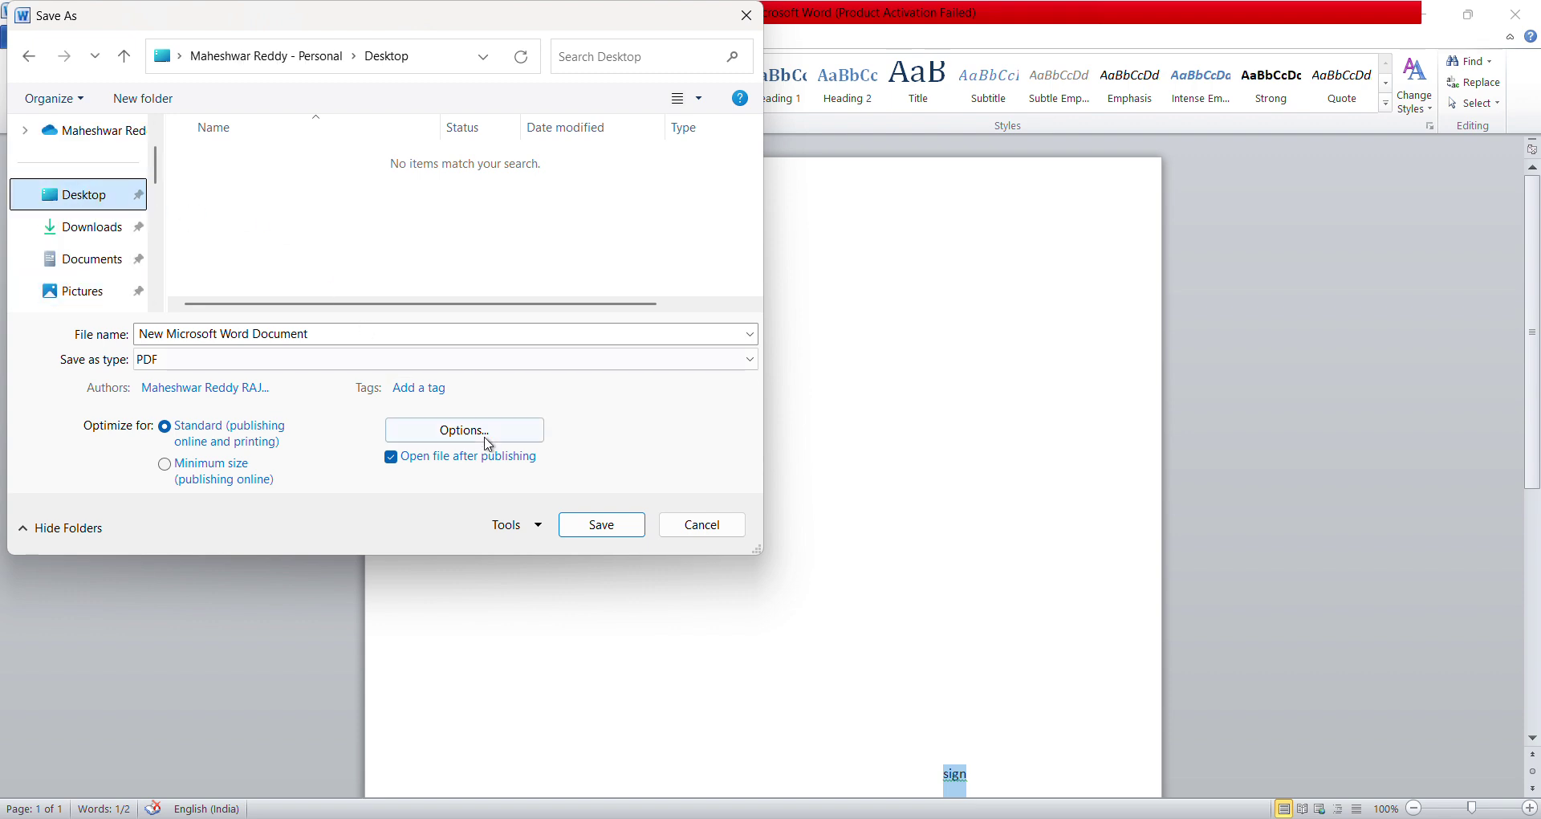
pyautogui.click(600, 528)
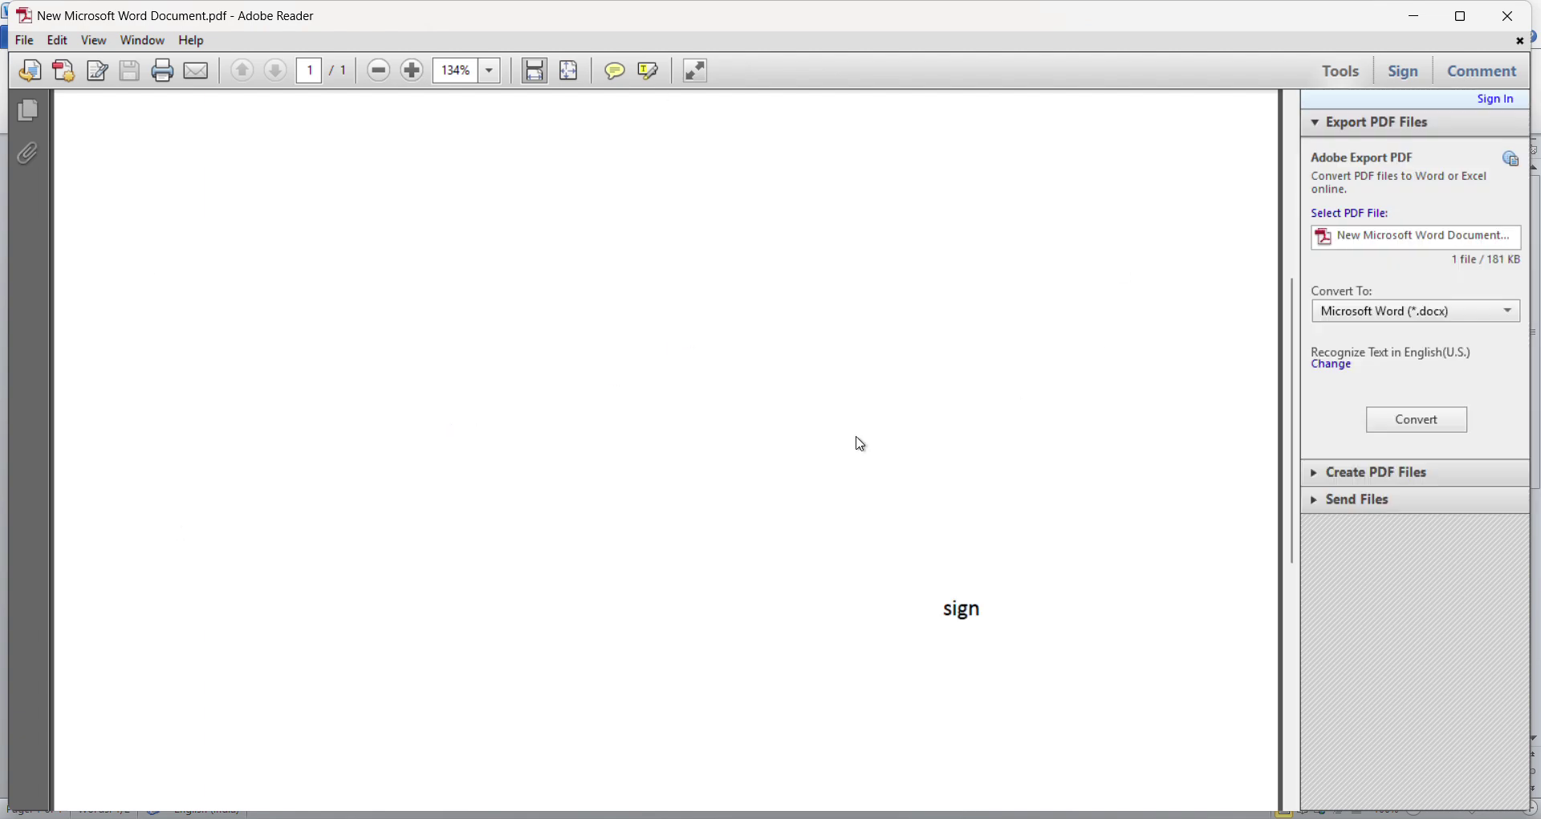
# Step: Examine the PDF page from the dotted text at the top down to the word "sign"
pyautogui.scroll(3, 843, 425)
pyautogui.scroll(-3, 984, 581)
pyautogui.moveTo(943, 608); pyautogui.dragTo(995, 608)
pyautogui.scroll(3, 920, 491)
pyautogui.scroll(2, 920, 491)
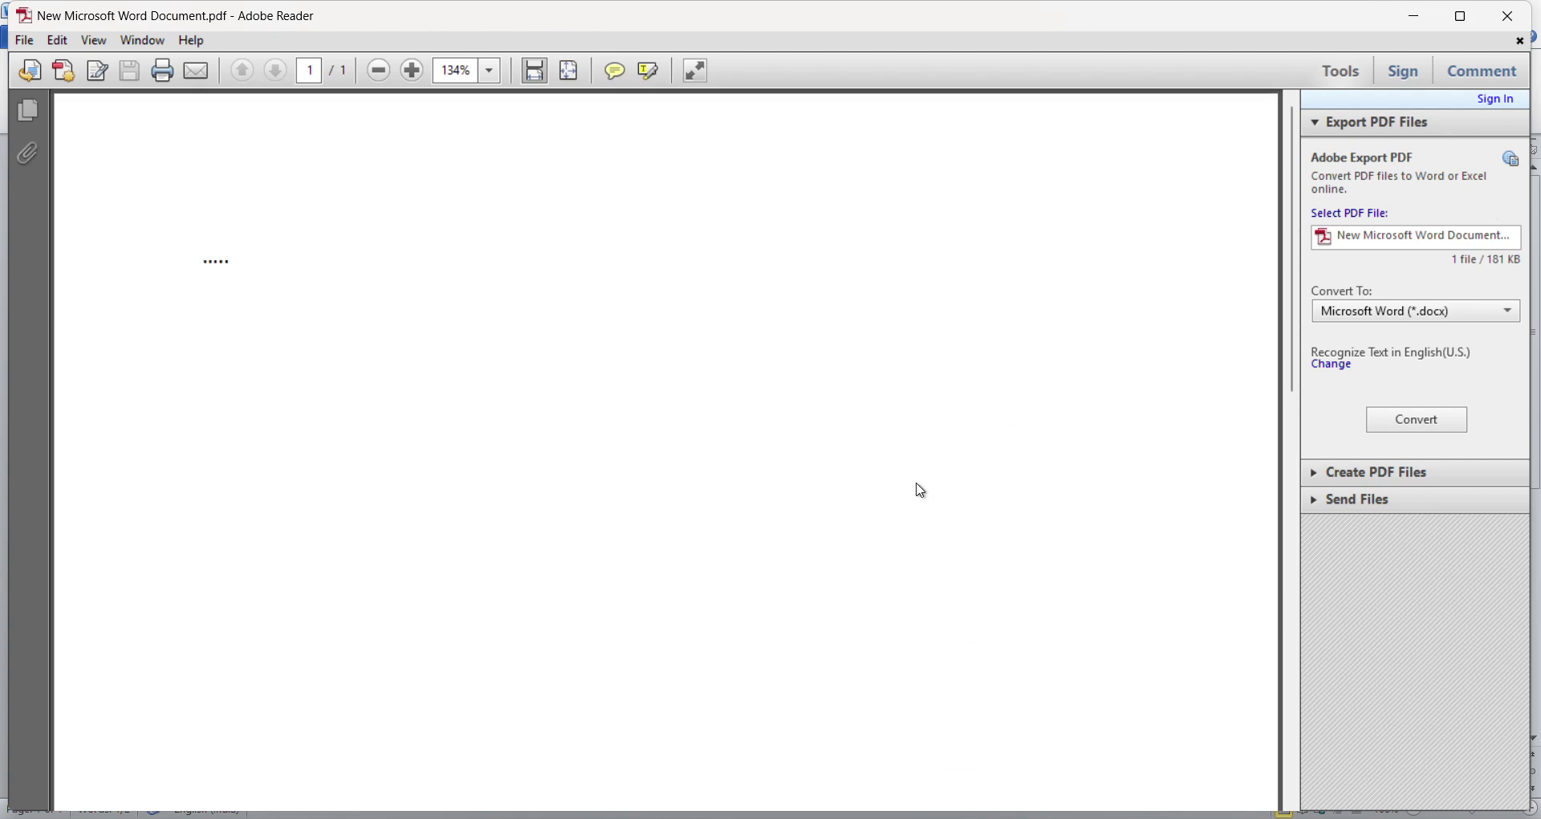
pyautogui.scroll(-1, 333, 182)
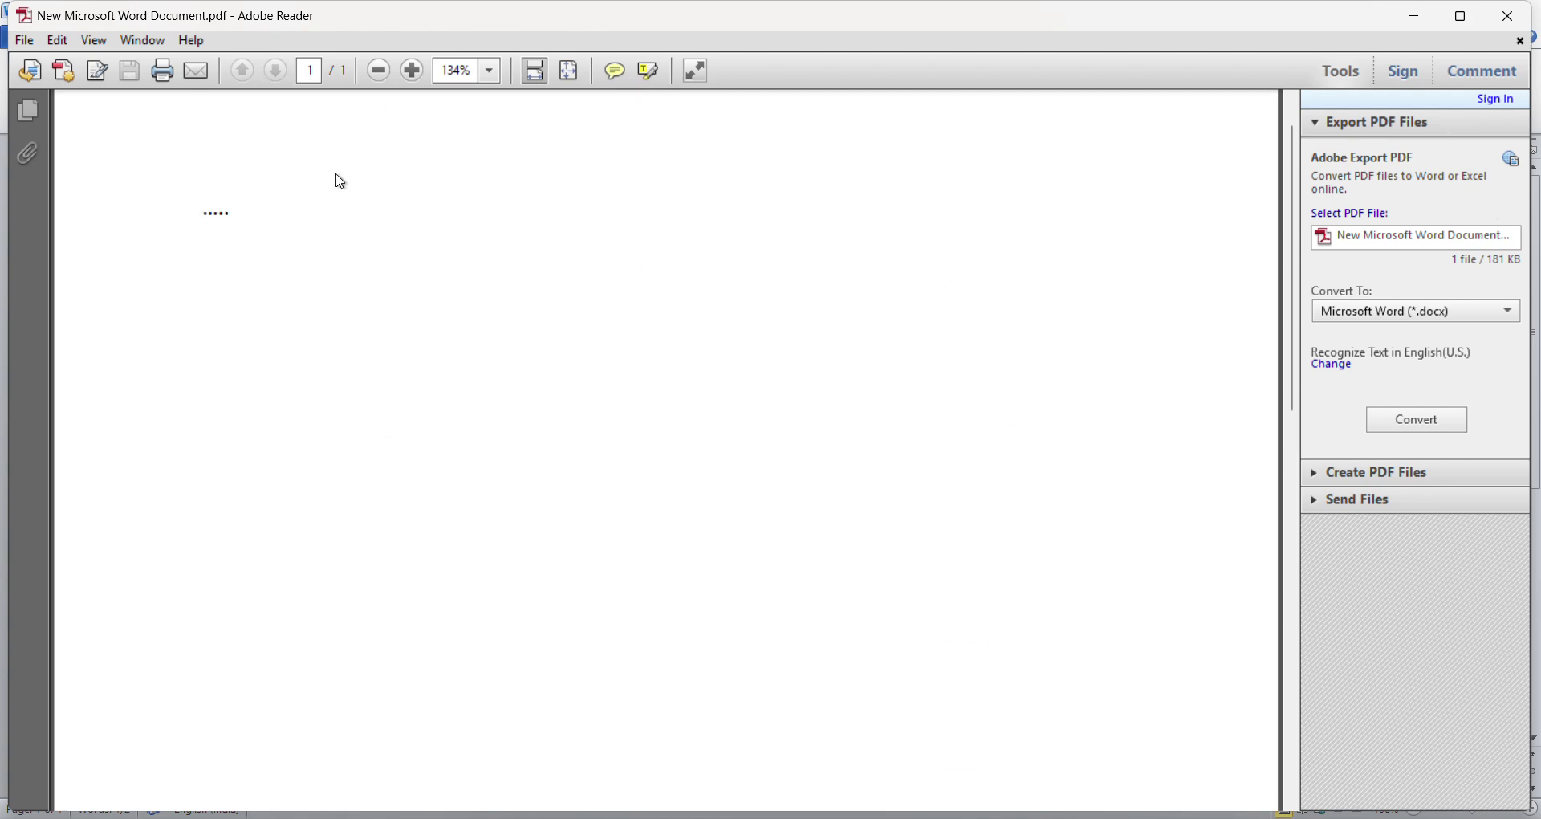
pyautogui.scroll(1, 361, 165)
pyautogui.scroll(-8, 409, 169)
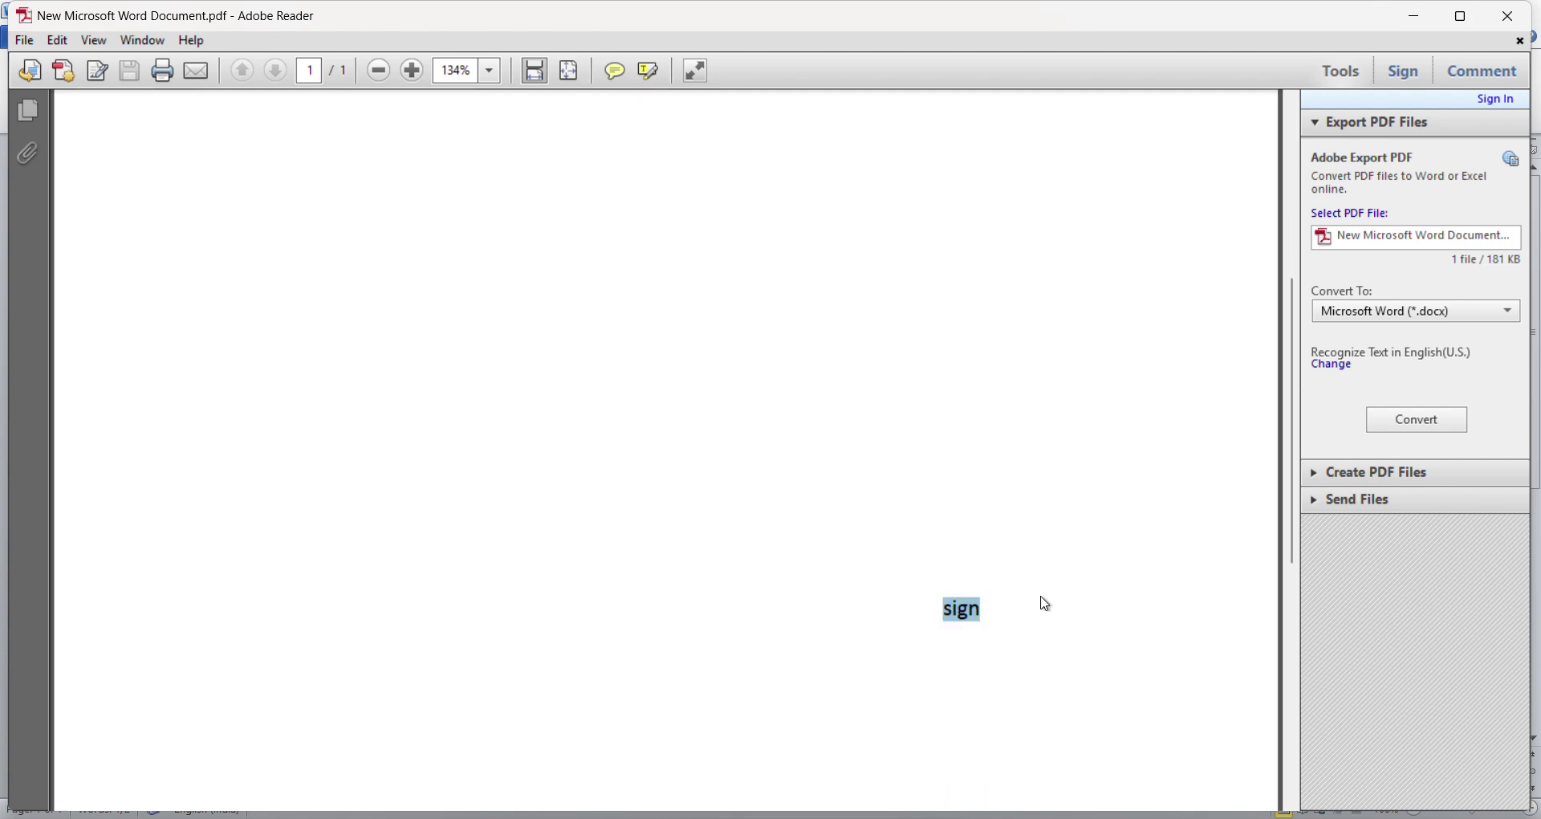
pyautogui.press('Right')
pyautogui.hotkey('shift', 'Home')
pyautogui.press('Right')
pyautogui.doubleClick(989, 606)
pyautogui.click(989, 607)
# Step: Minimise the PDF and Word windows, view the "sign" image from the desktop and close it
pyautogui.click(1422, 19)
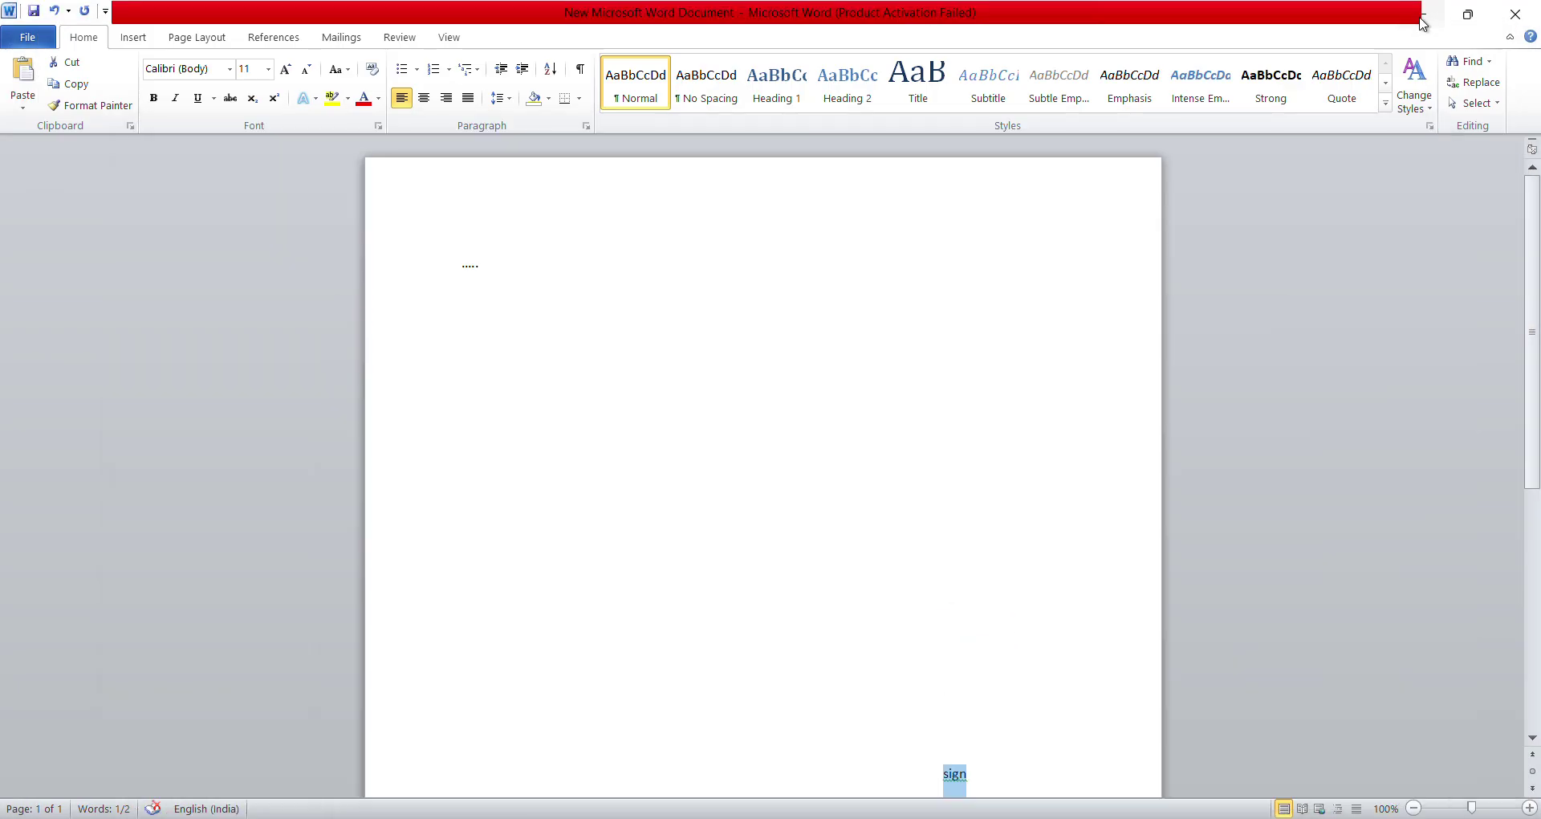
pyautogui.click(1424, 17)
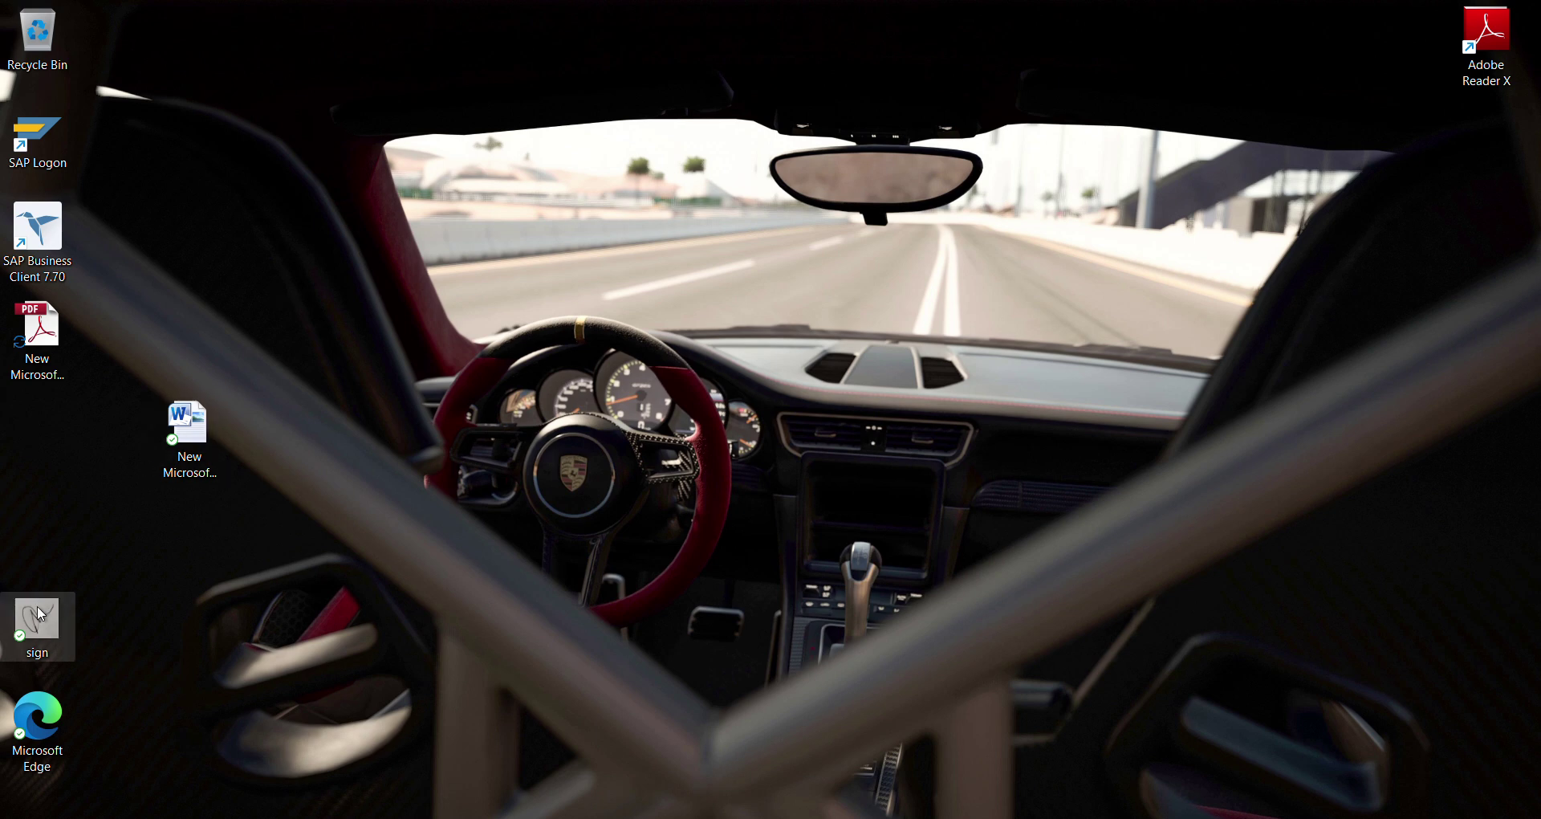
pyautogui.doubleClick(40, 635)
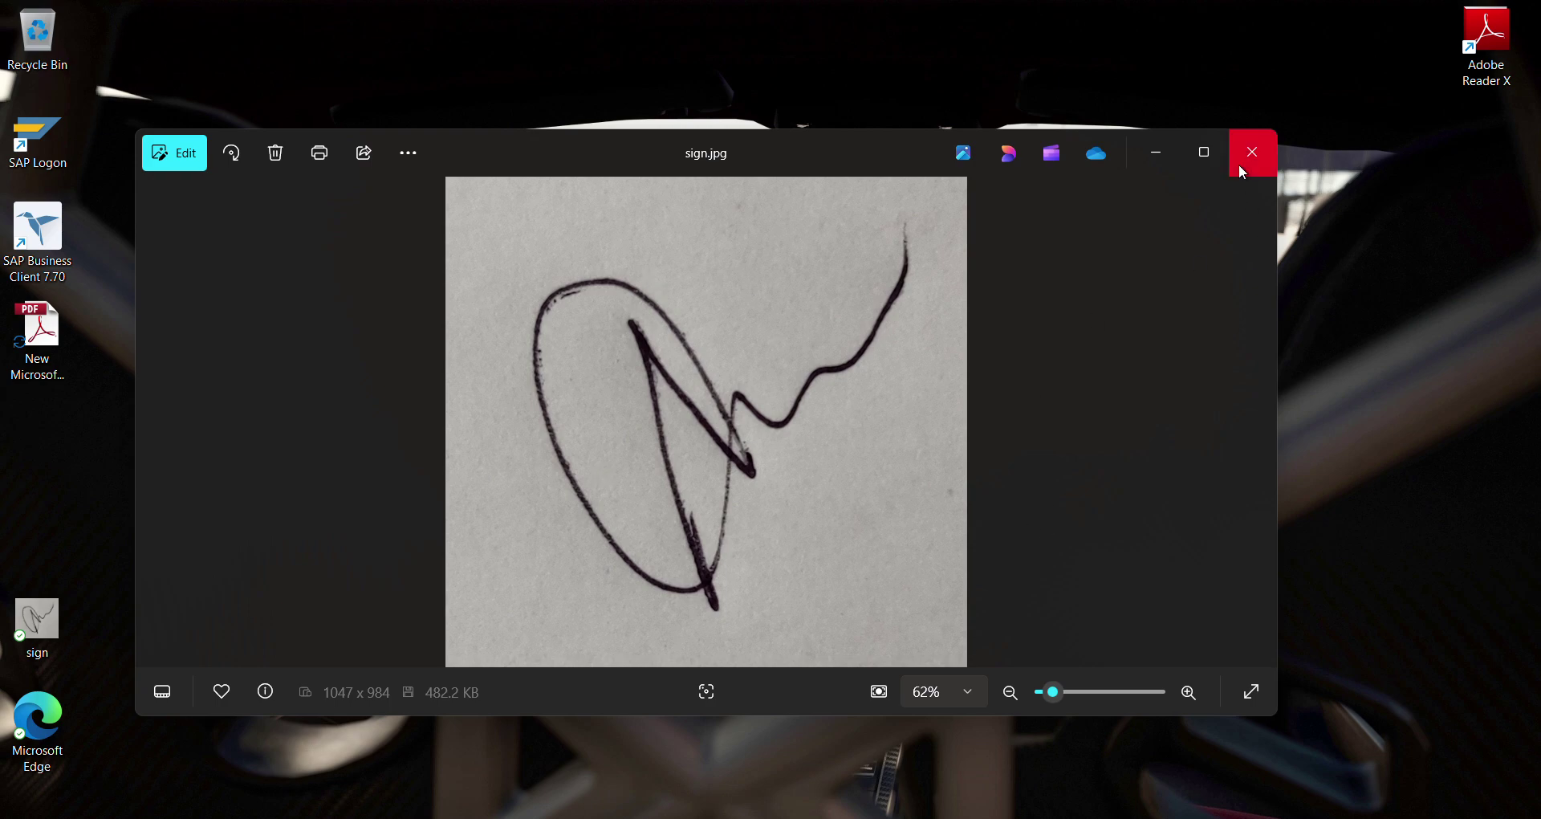
pyautogui.click(1252, 152)
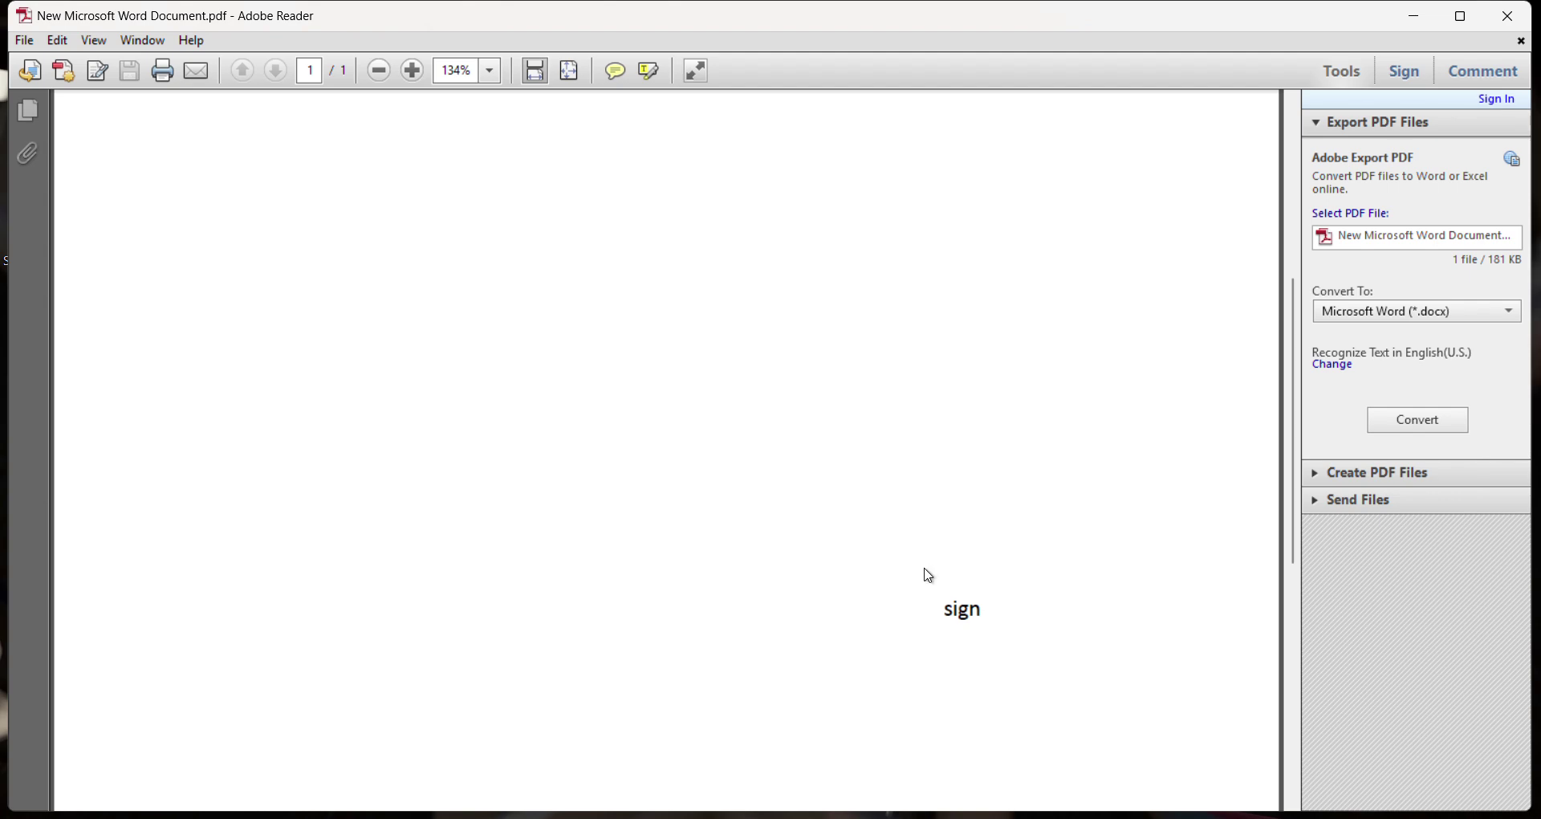
# Step: Return to the PDF in Adobe Reader and highlight the word "sign" to mark the signature's location
pyautogui.moveTo(949, 614); pyautogui.dragTo(994, 609)
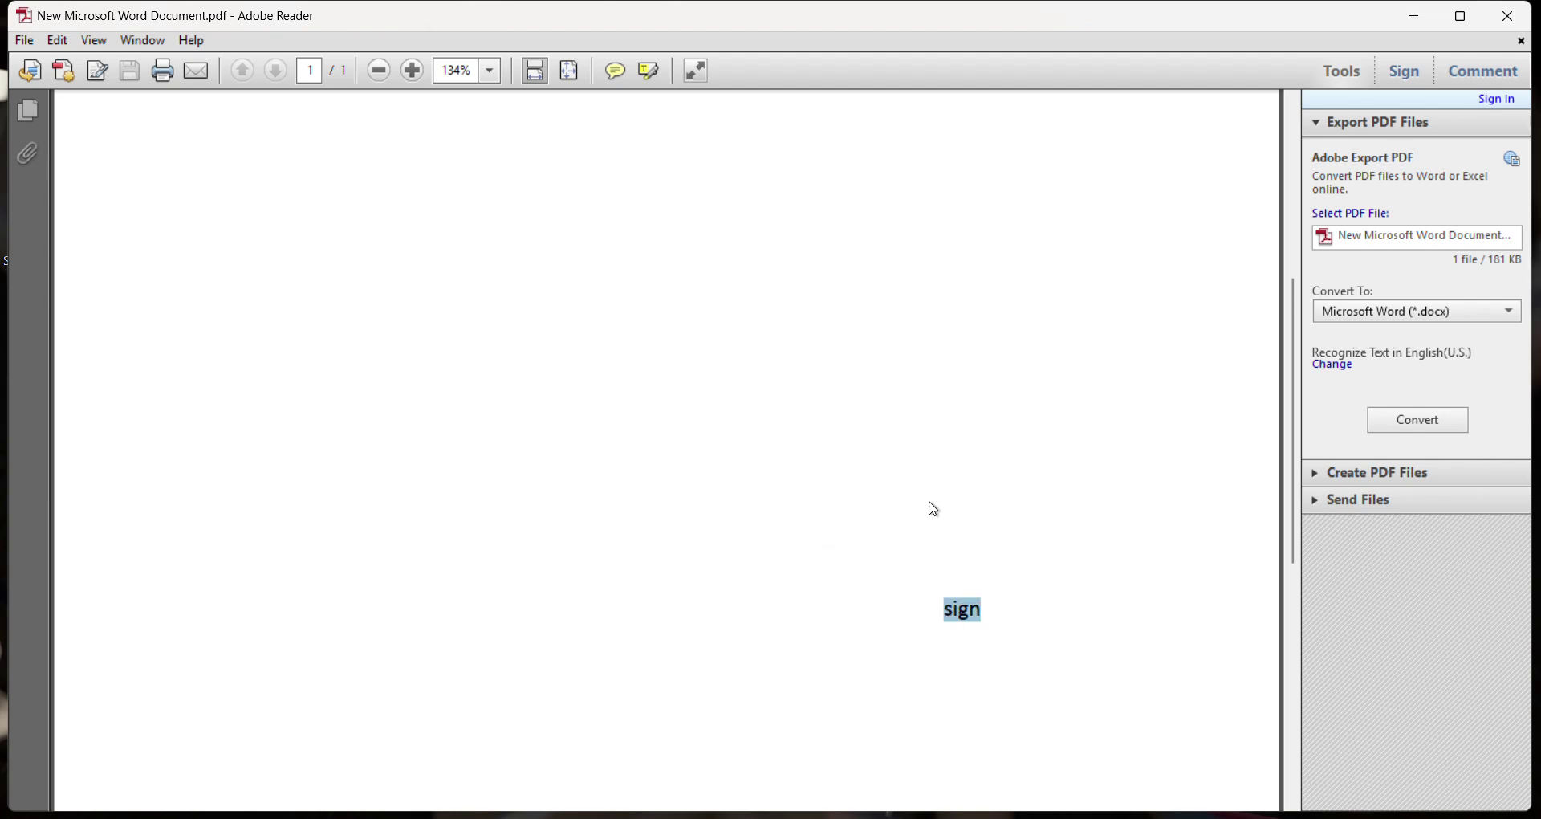
pyautogui.click(1418, 16)
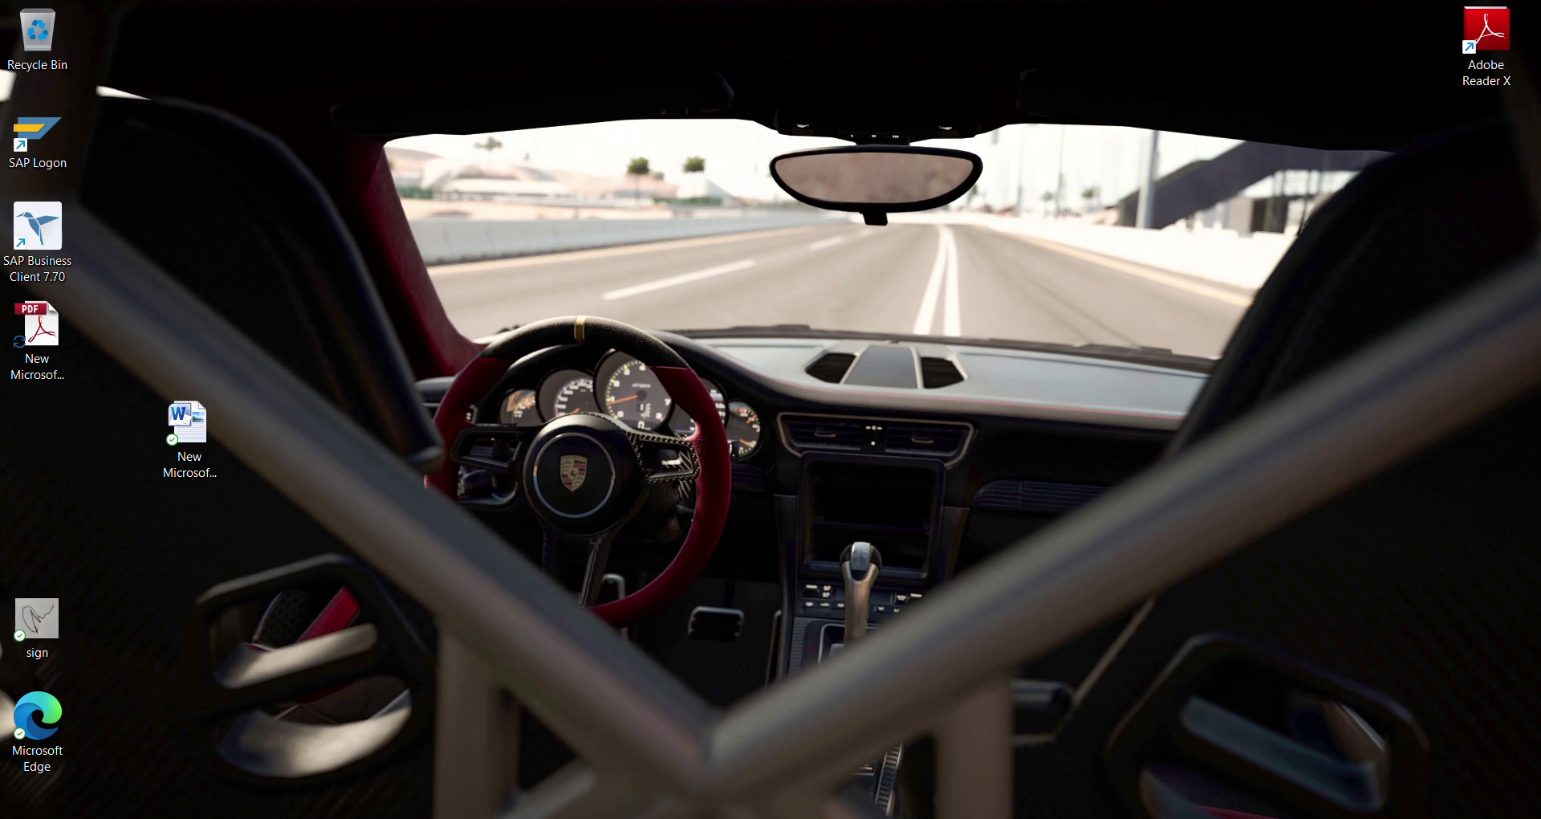
pyautogui.hotkey('alt', 'Tab')
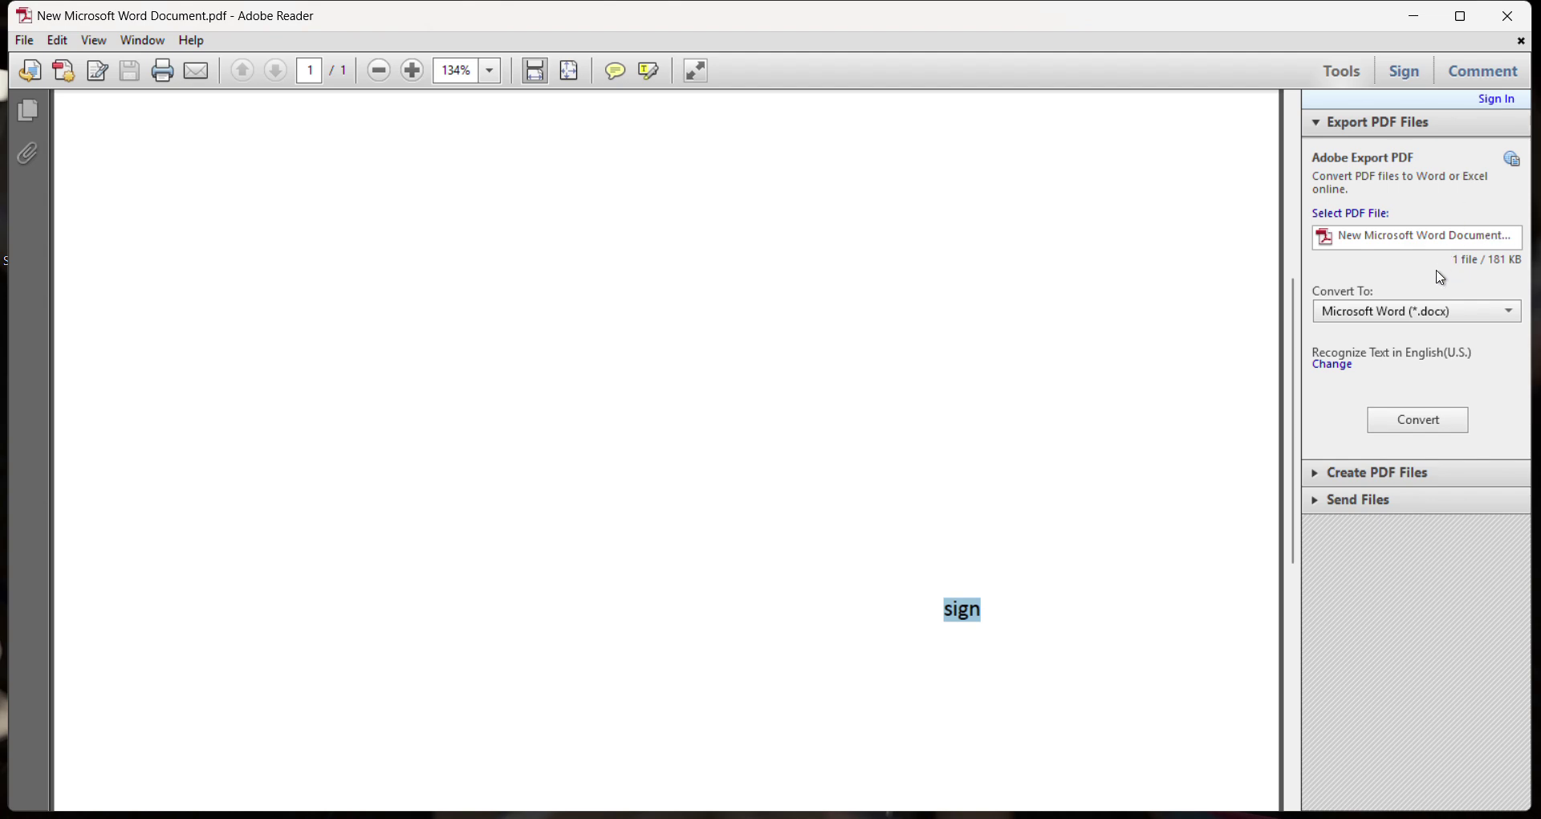
pyautogui.click(921, 528)
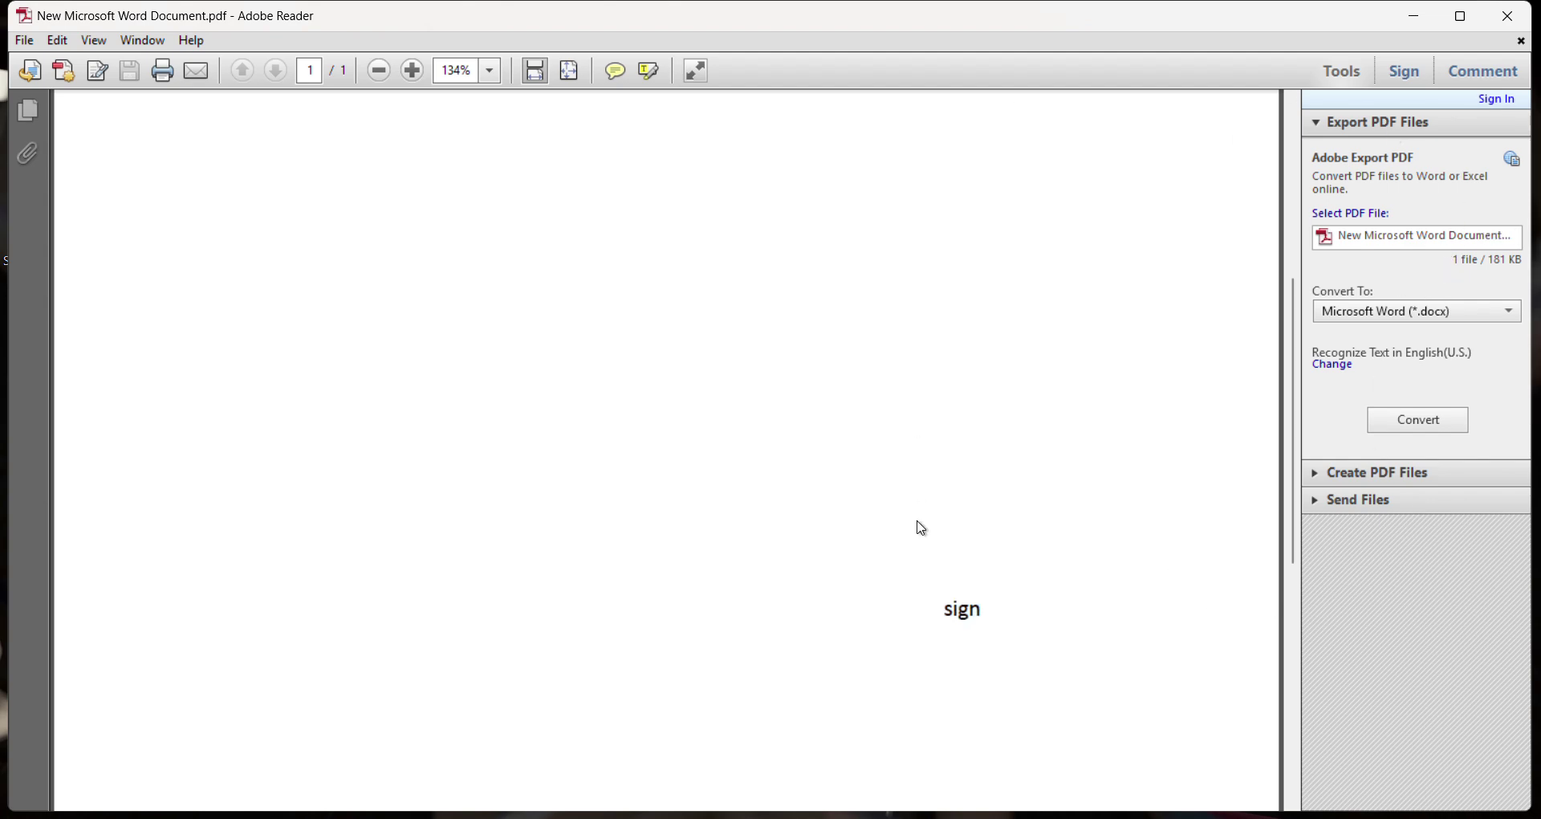
pyautogui.doubleClick(945, 611)
pyautogui.click(1015, 617)
pyautogui.moveTo(941, 612); pyautogui.dragTo(994, 613)
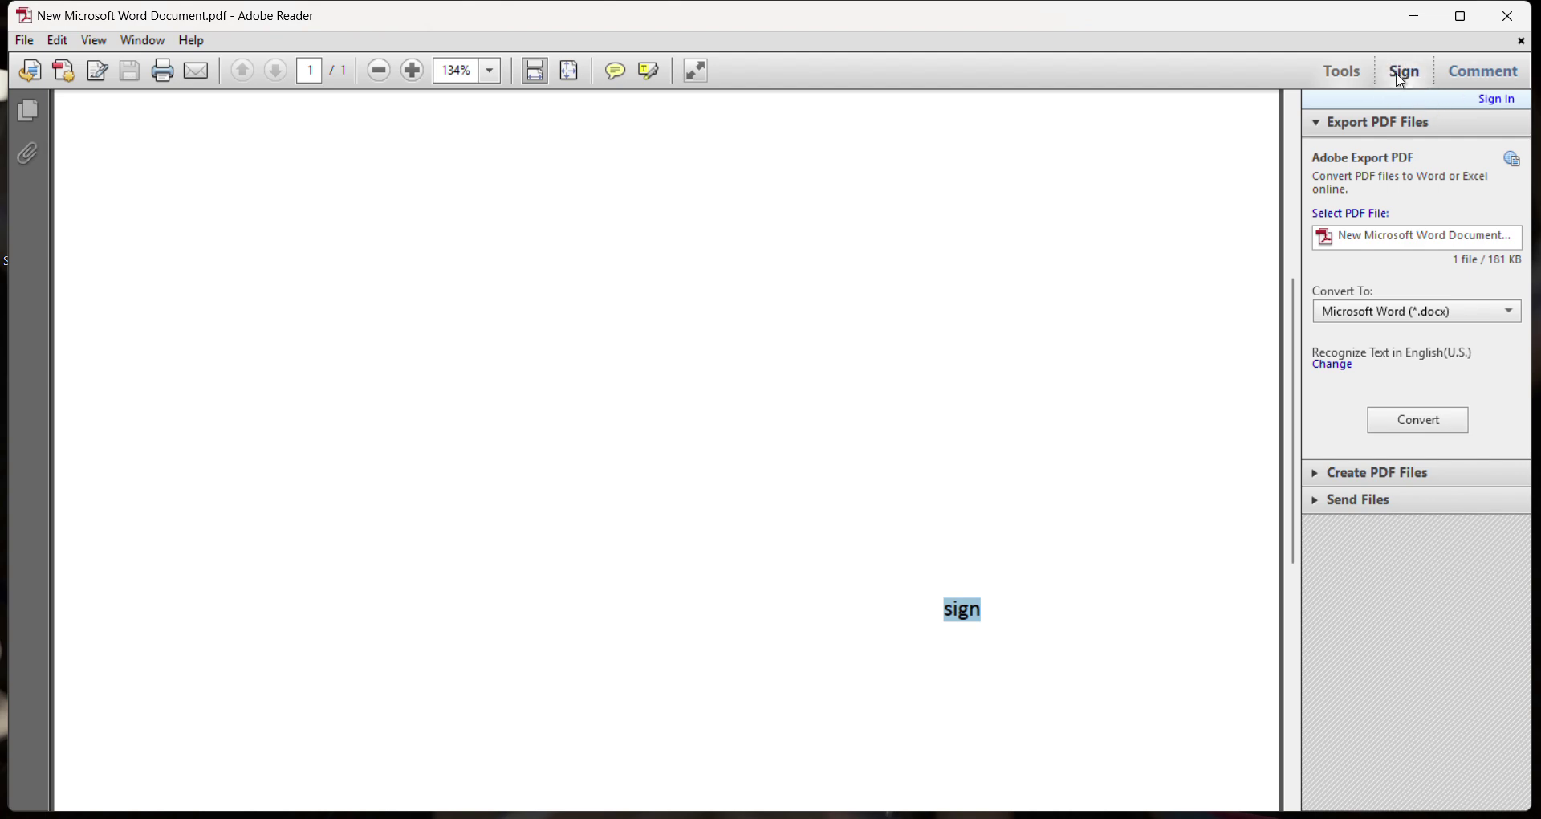
# Step: Start placing a signature in the PDF, with "Type my signature" as the creation method
pyautogui.click(1404, 77)
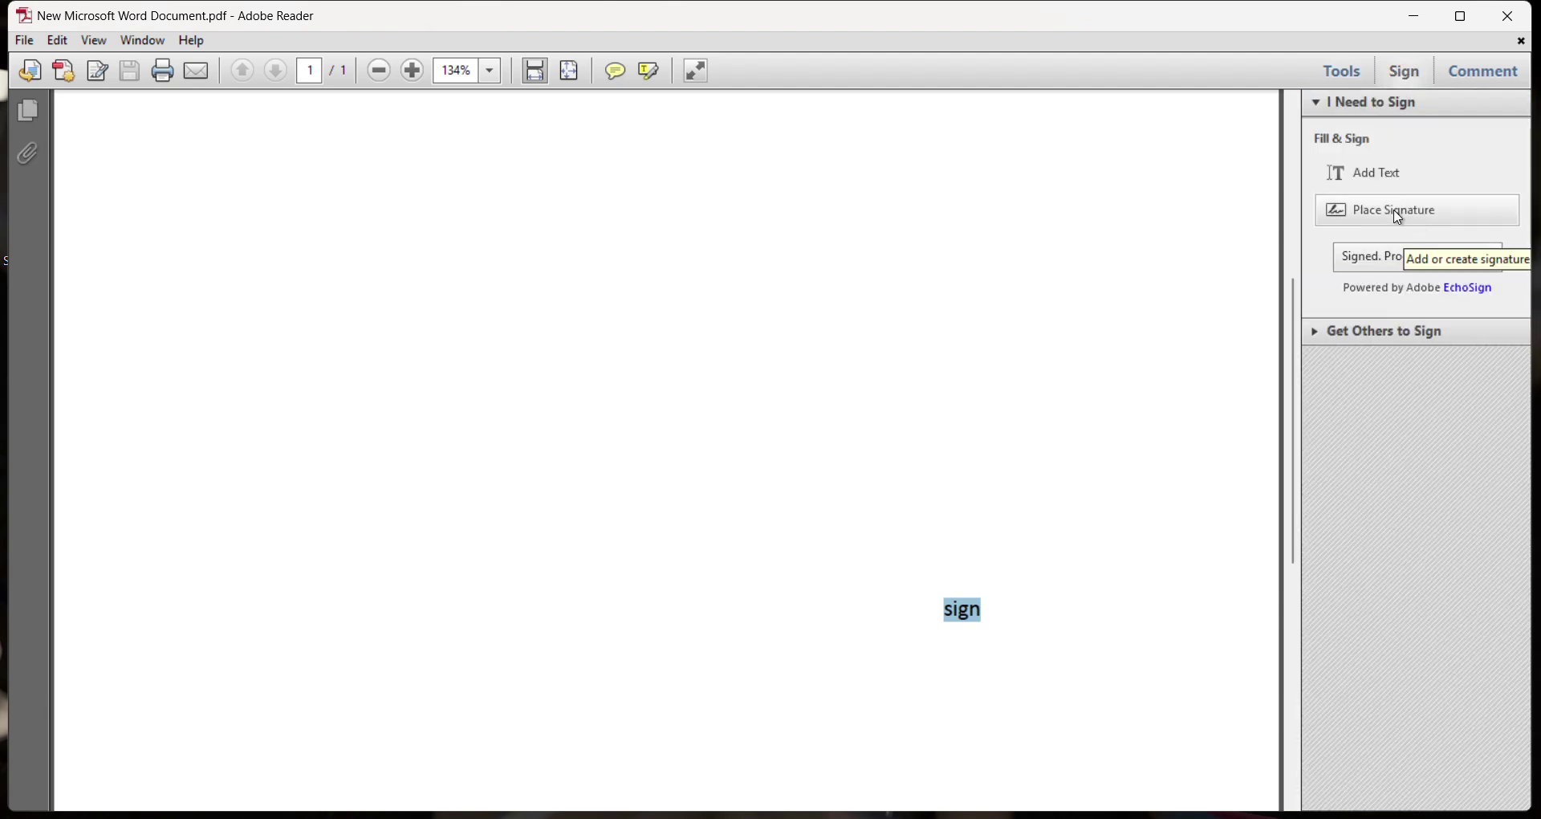
pyautogui.click(1474, 213)
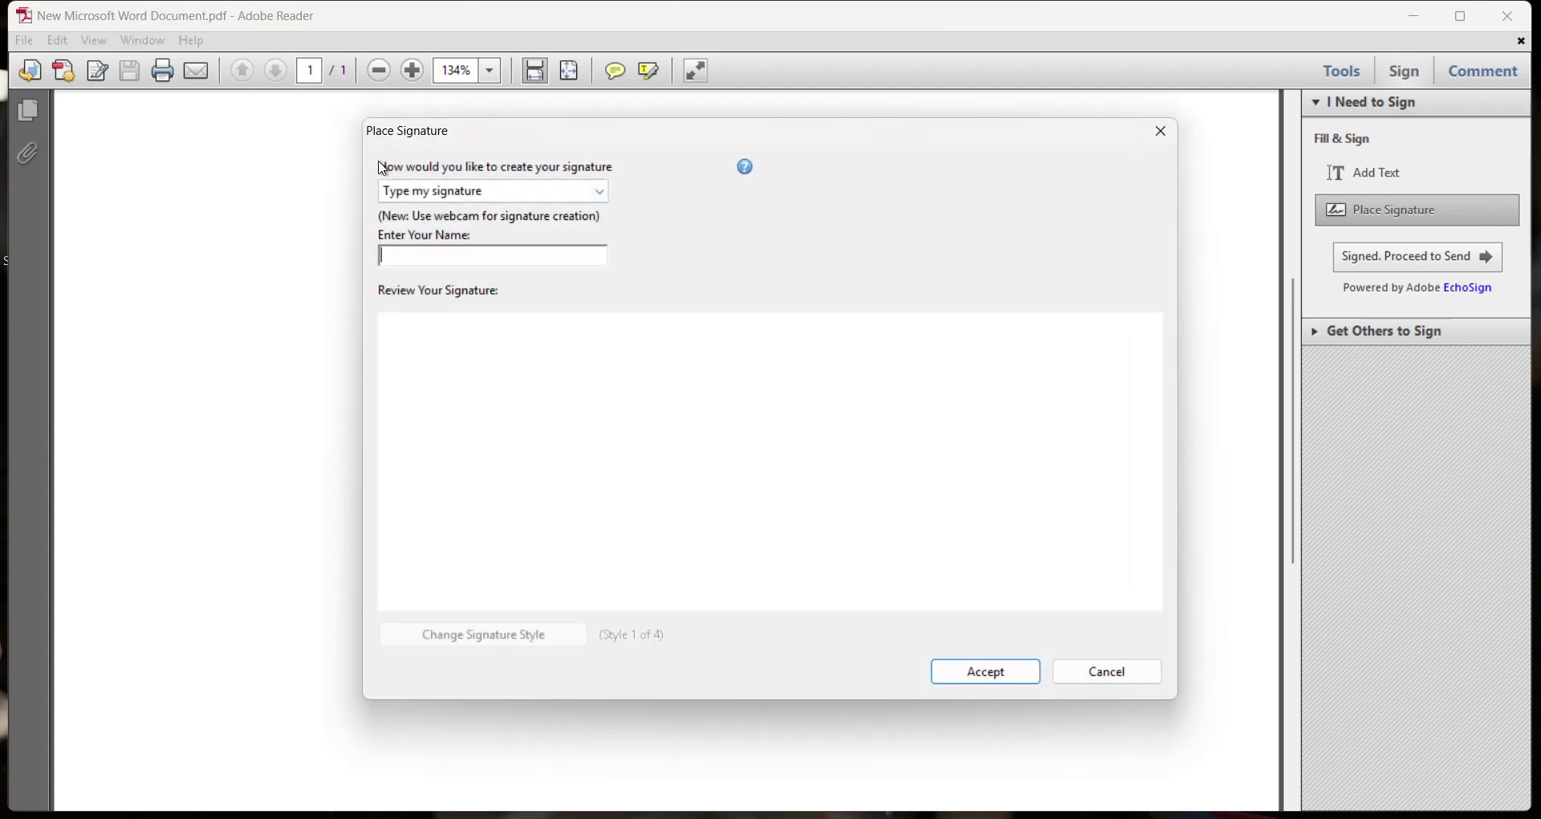
pyautogui.click(507, 192)
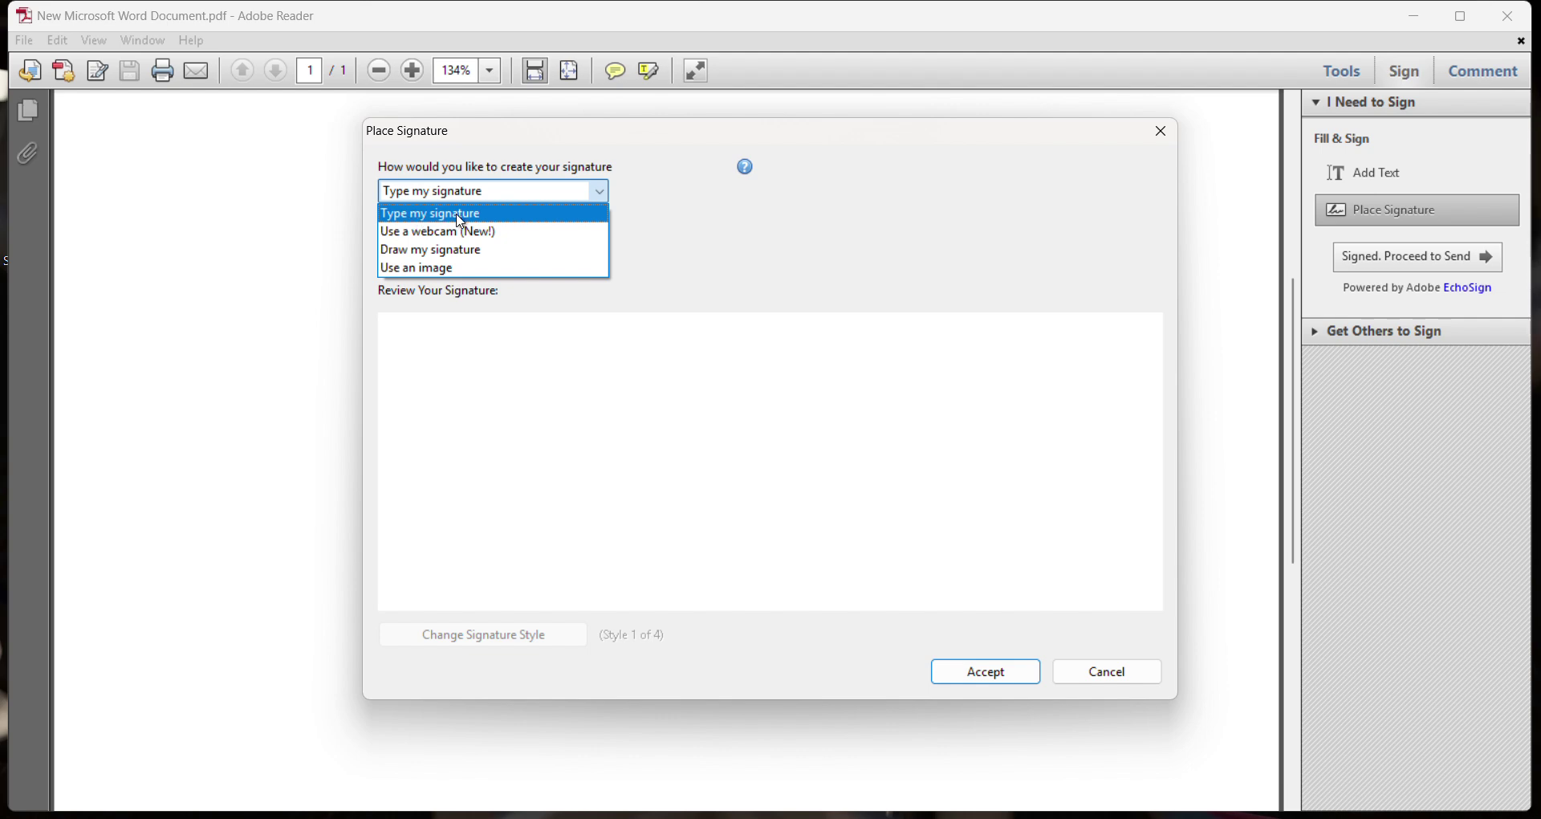
pyautogui.click(461, 221)
pyautogui.click(457, 256)
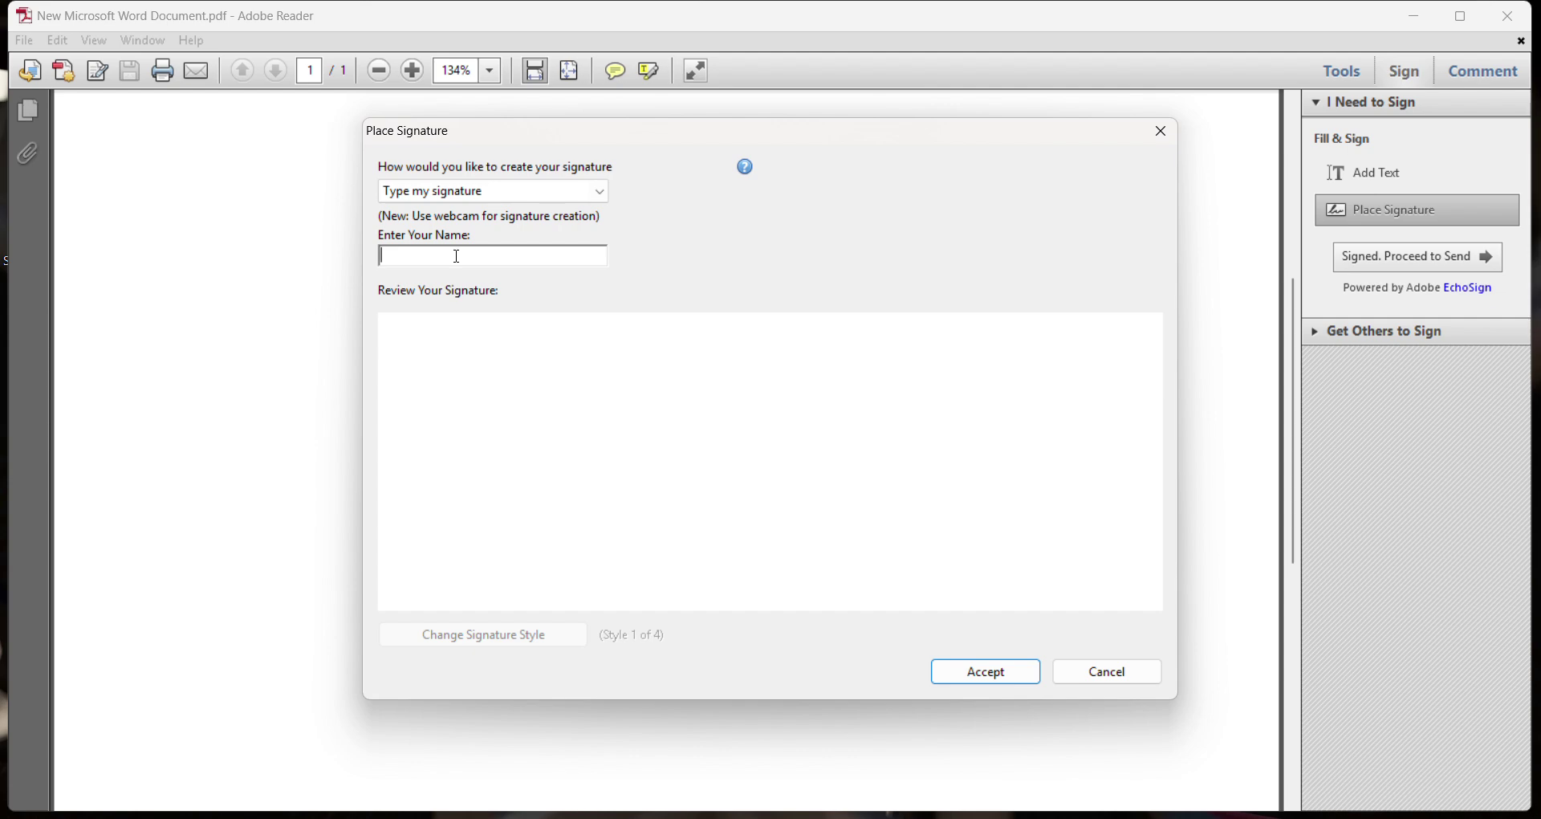
# Step: Try two sample first names as a typed signature, clearing the name after each preview
pyautogui.write('tich')
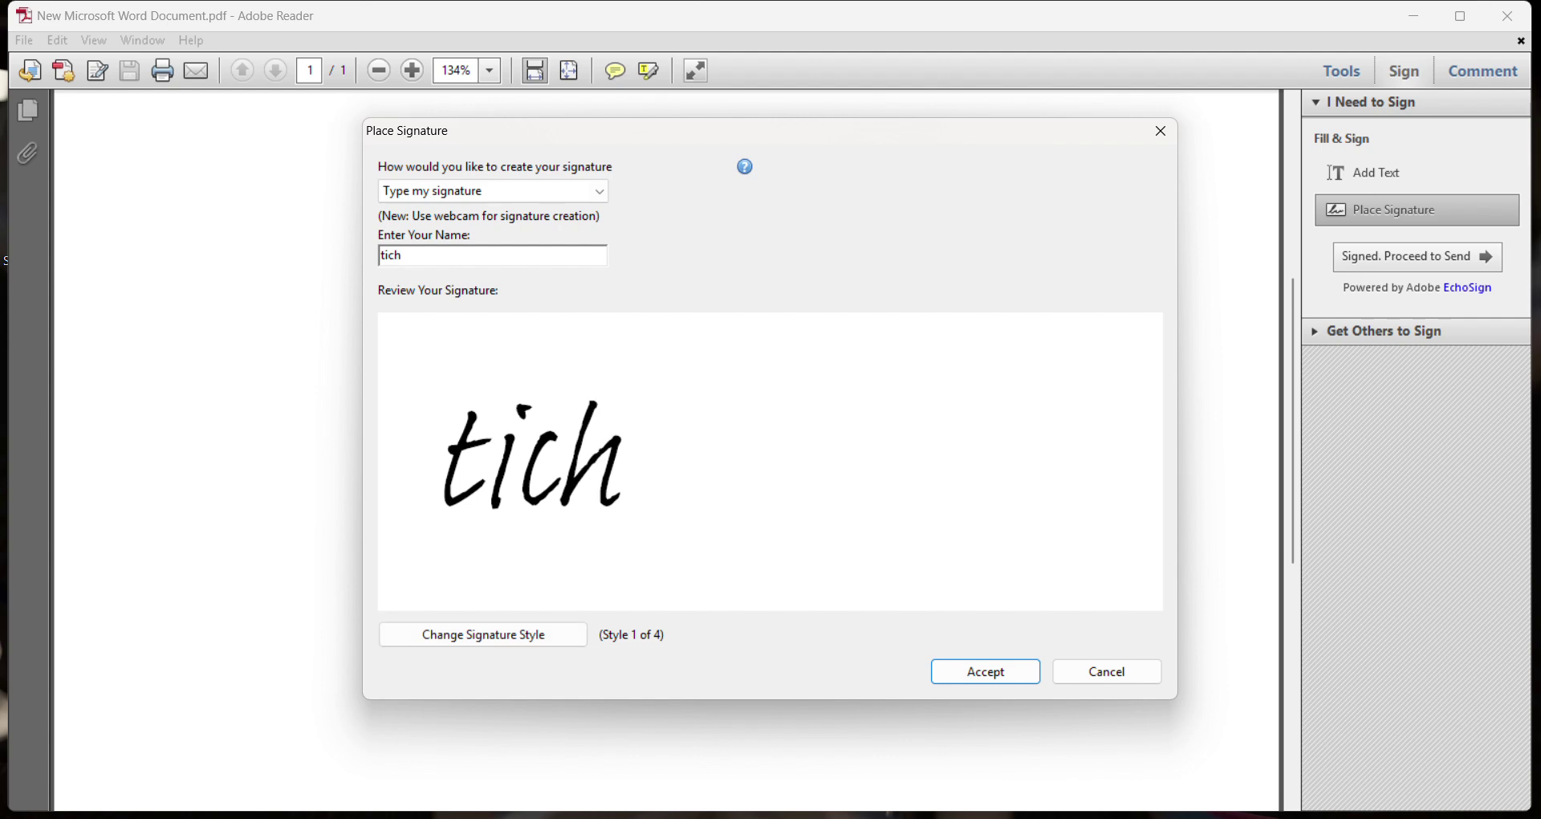
pyautogui.press('BackSpace')
pyautogui.press('BackSpace')
pyautogui.press('BackSpace')
pyautogui.press('BackSpace')
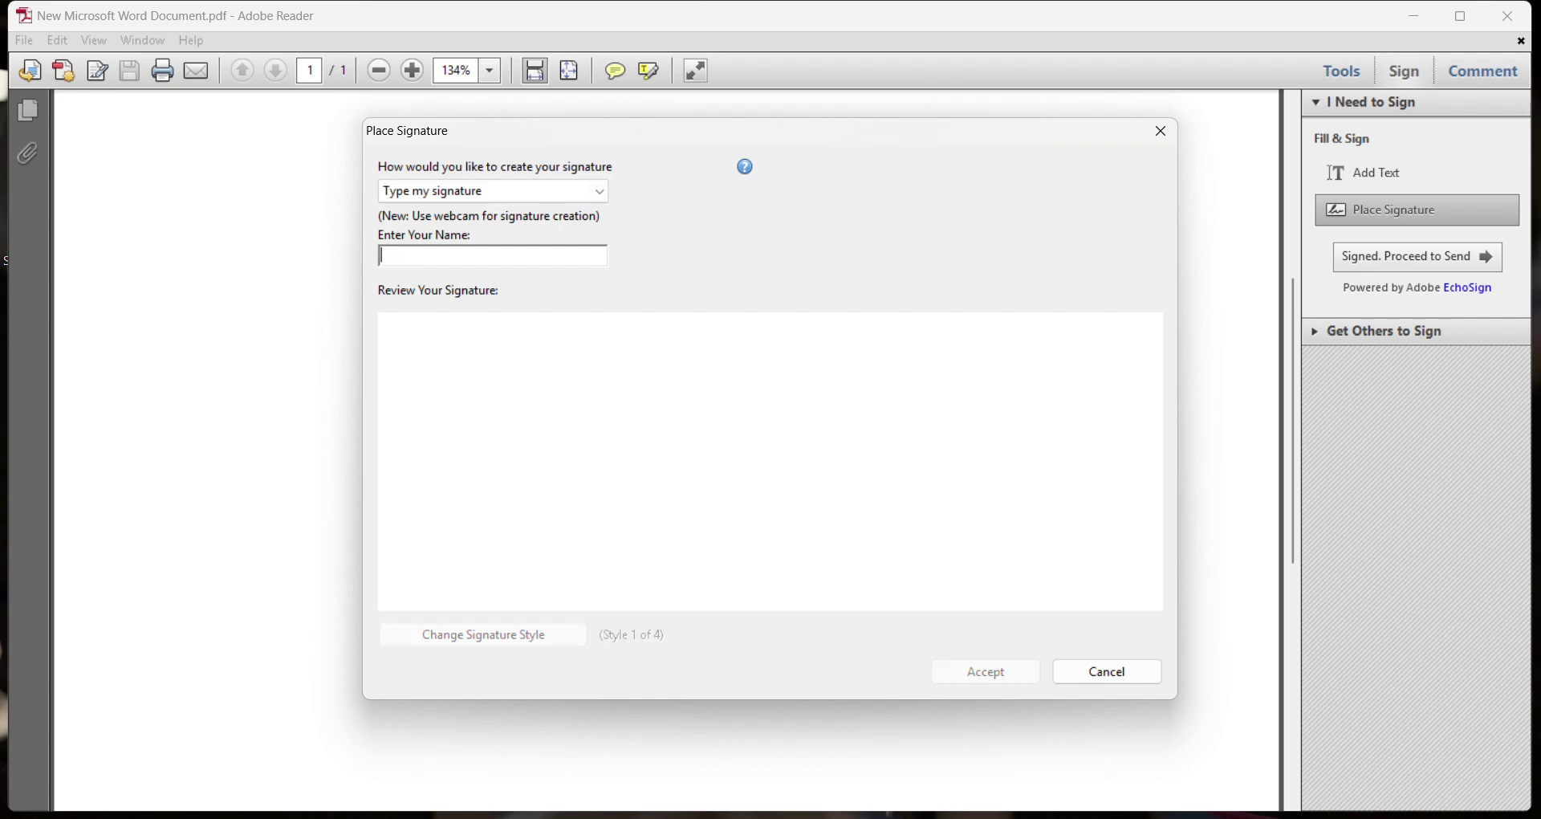
pyautogui.write('ashley')
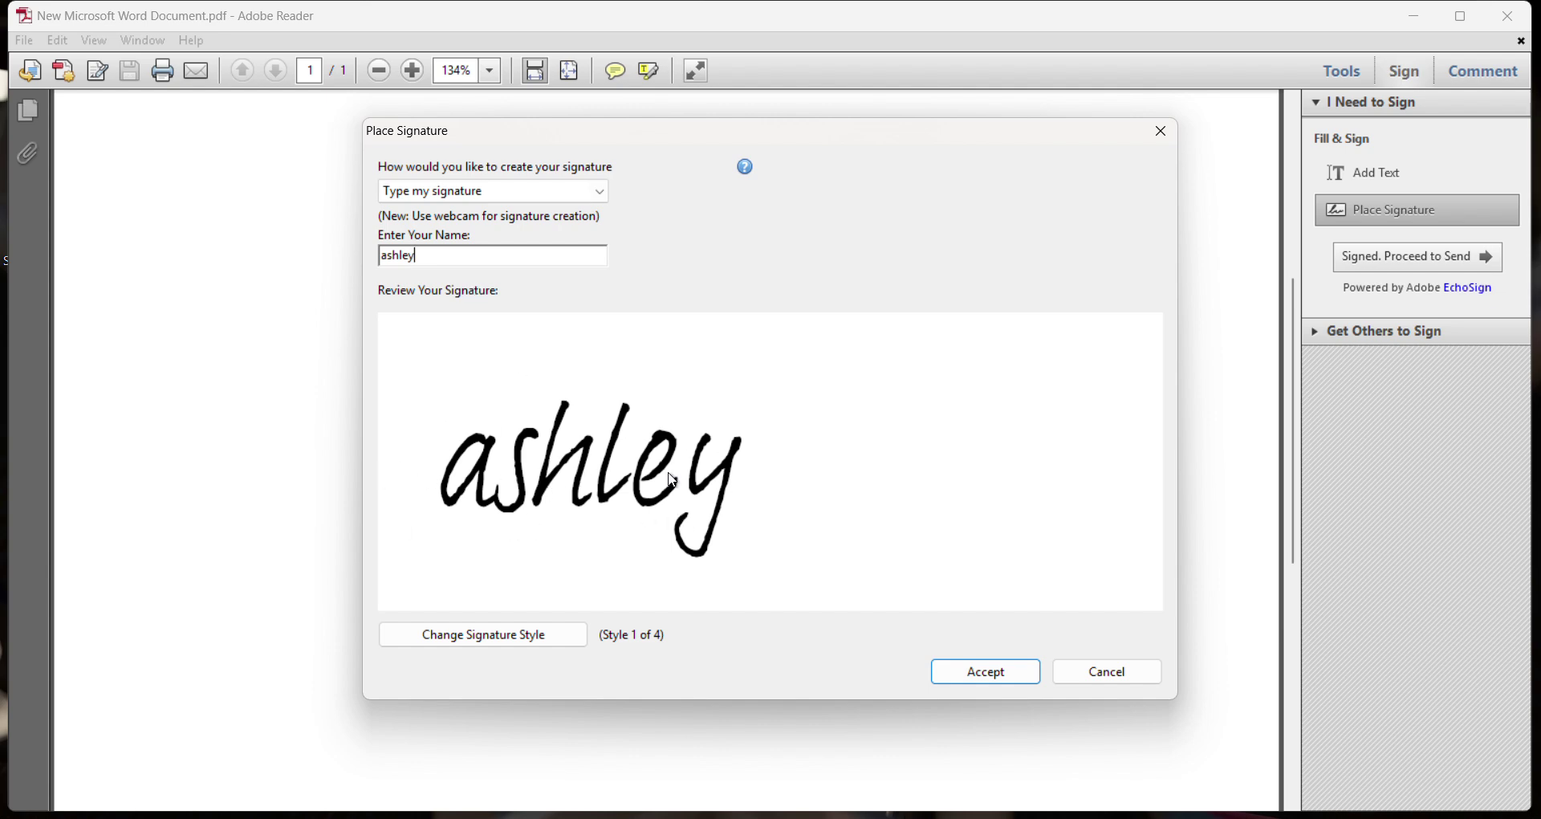
pyautogui.press('BackSpace')
pyautogui.press('BackSpace')
pyautogui.press('BackSpace')
pyautogui.press('BackSpace')
pyautogui.press('BackSpace')
pyautogui.press('BackSpace')
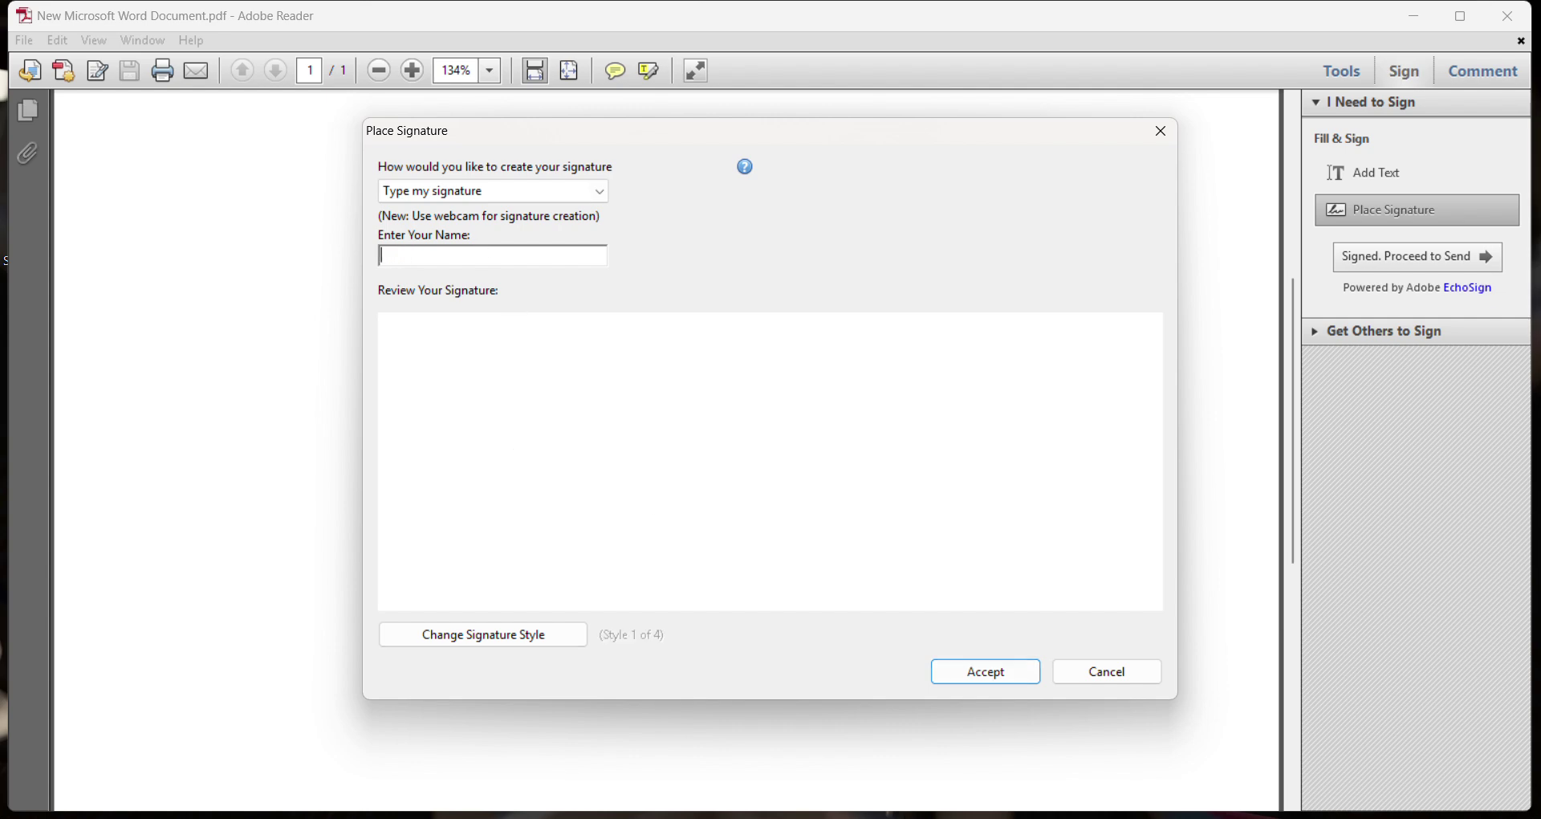
# Step: Try the "Draw my signature" method by sketching a freehand signature, and clear the drawing
pyautogui.click(557, 197)
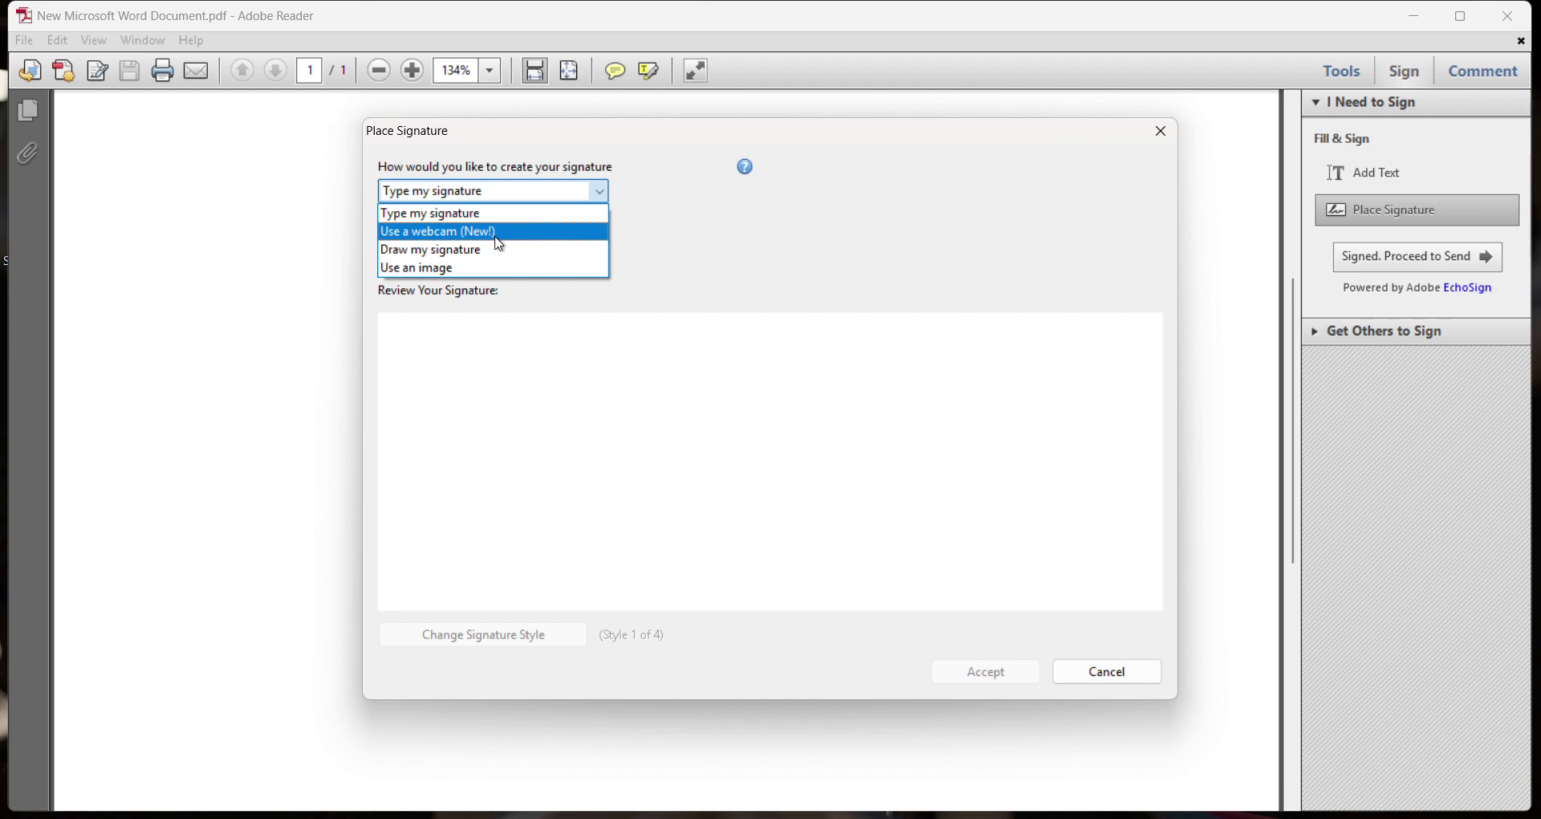
pyautogui.click(494, 255)
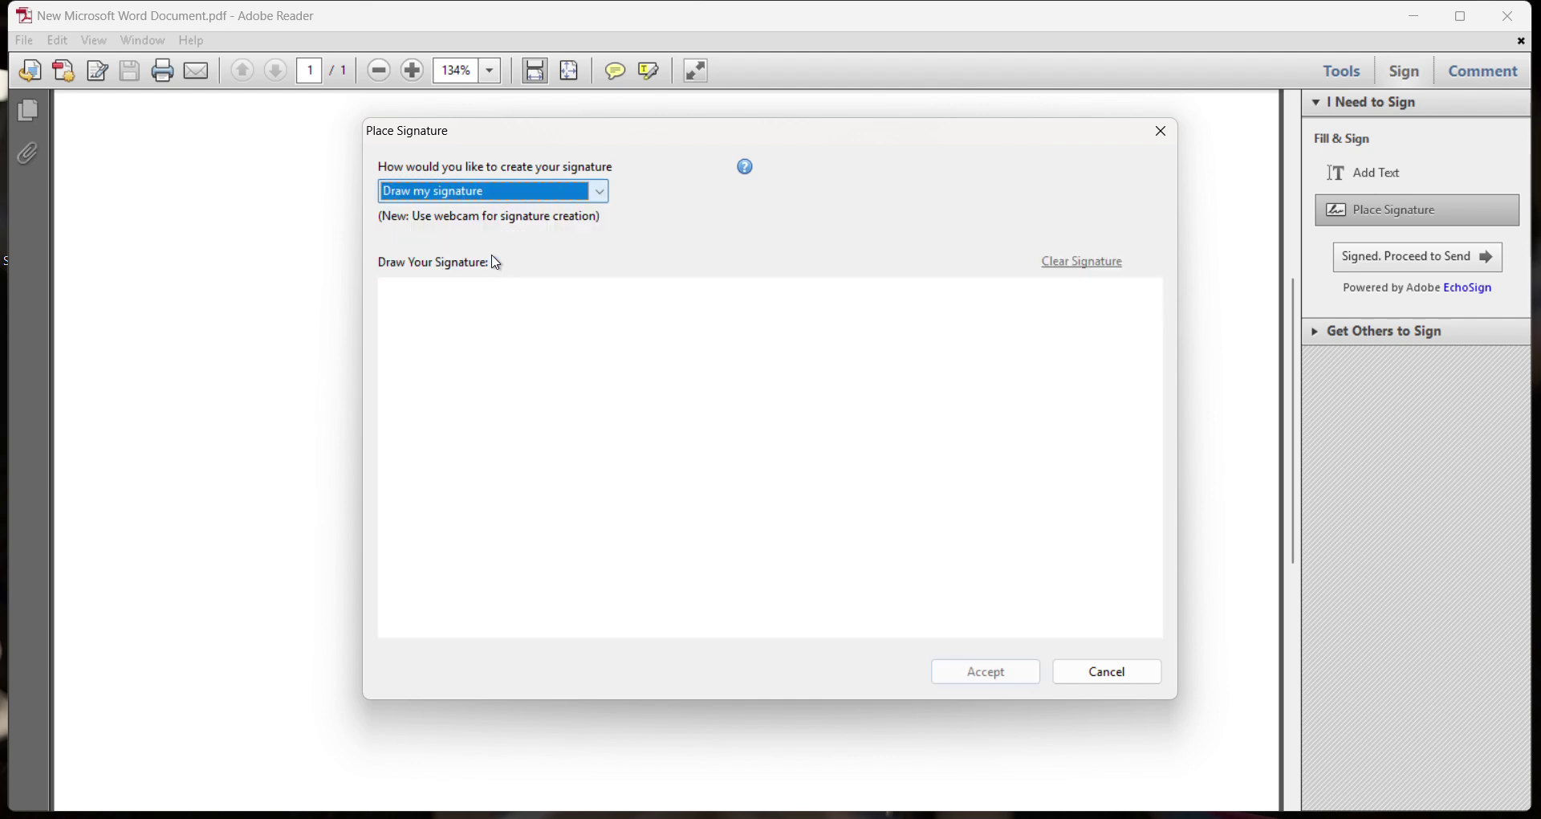
pyautogui.moveTo(470, 395); pyautogui.dragTo(480, 528)
pyautogui.moveTo(480, 347); pyautogui.dragTo(496, 475)
pyautogui.moveTo(545, 376); pyautogui.dragTo(503, 482)
pyautogui.moveTo(517, 345)
pyautogui.mouseDown()
pyautogui.moveTo(578, 458)
pyautogui.moveTo(768, 426)
pyautogui.moveTo(764, 537)
pyautogui.moveTo(815, 500)
pyautogui.mouseUp()
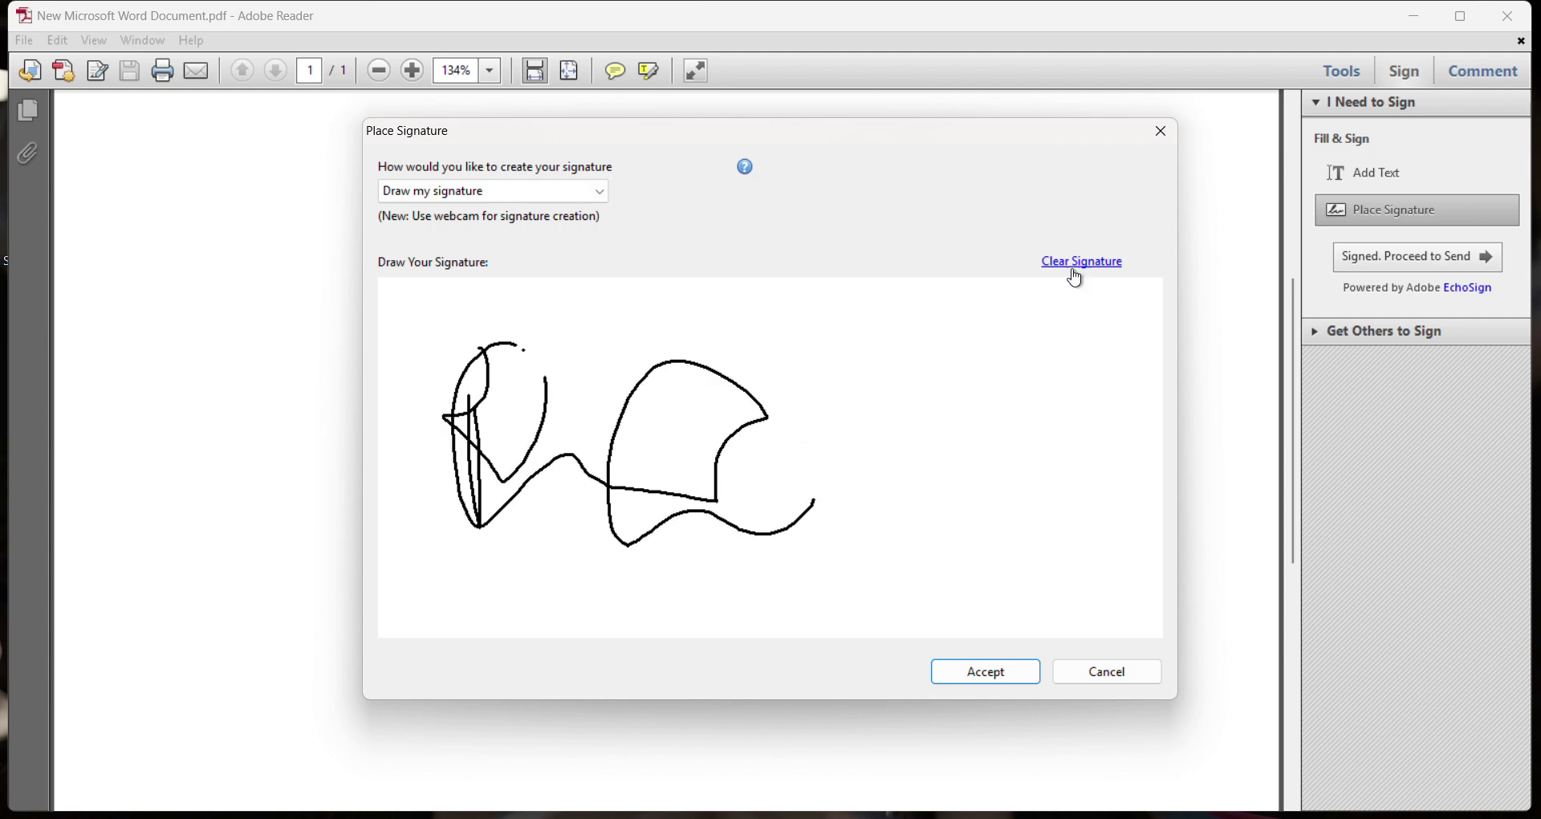
pyautogui.click(1073, 268)
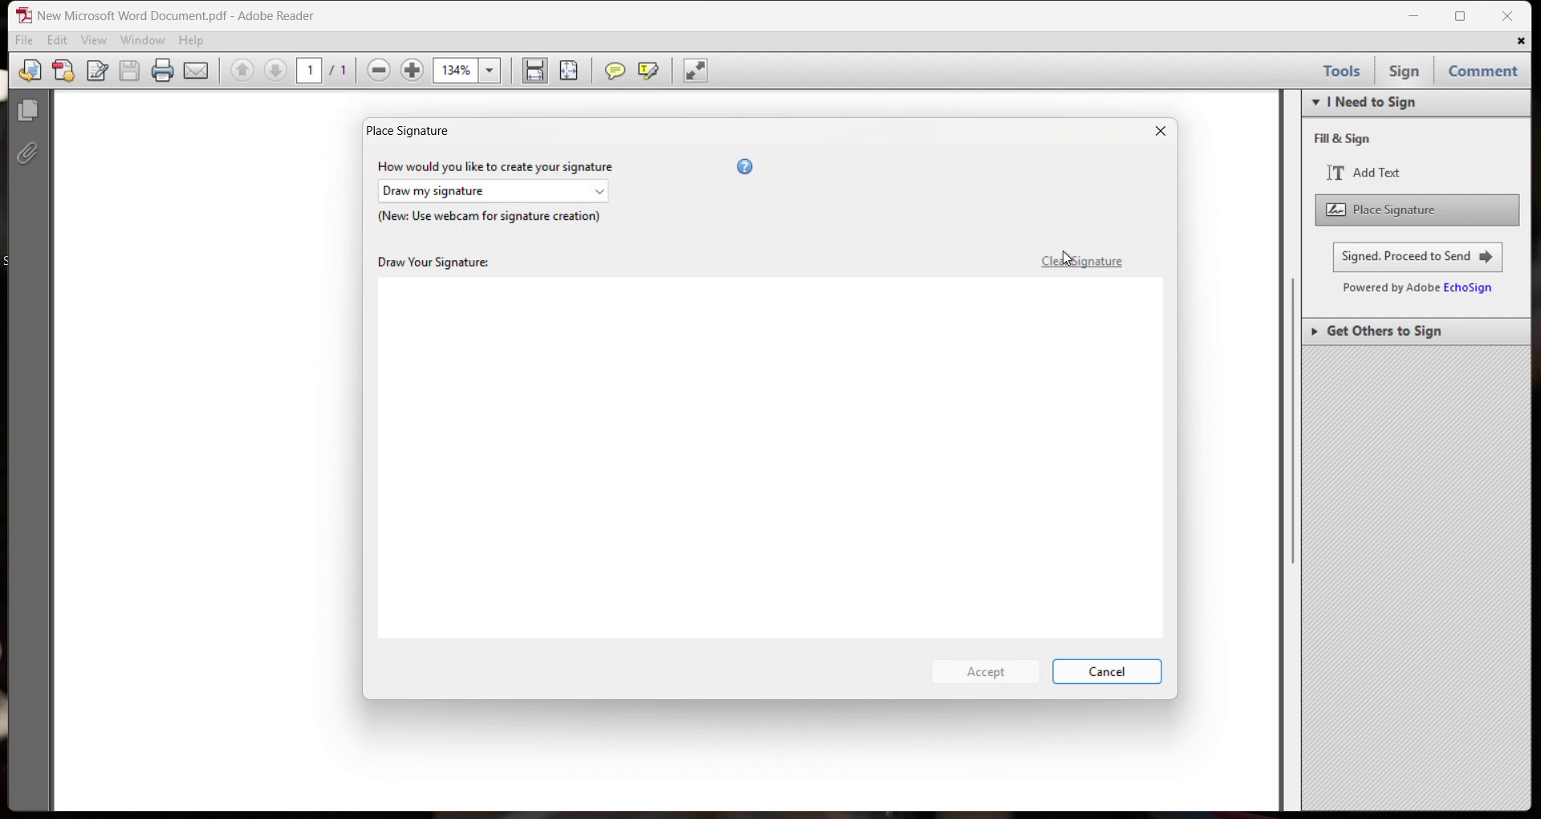
# Step: Create the signature with "Use an image", choosing the "sign" image from the Desktop folder, and accept it
pyautogui.click(486, 192)
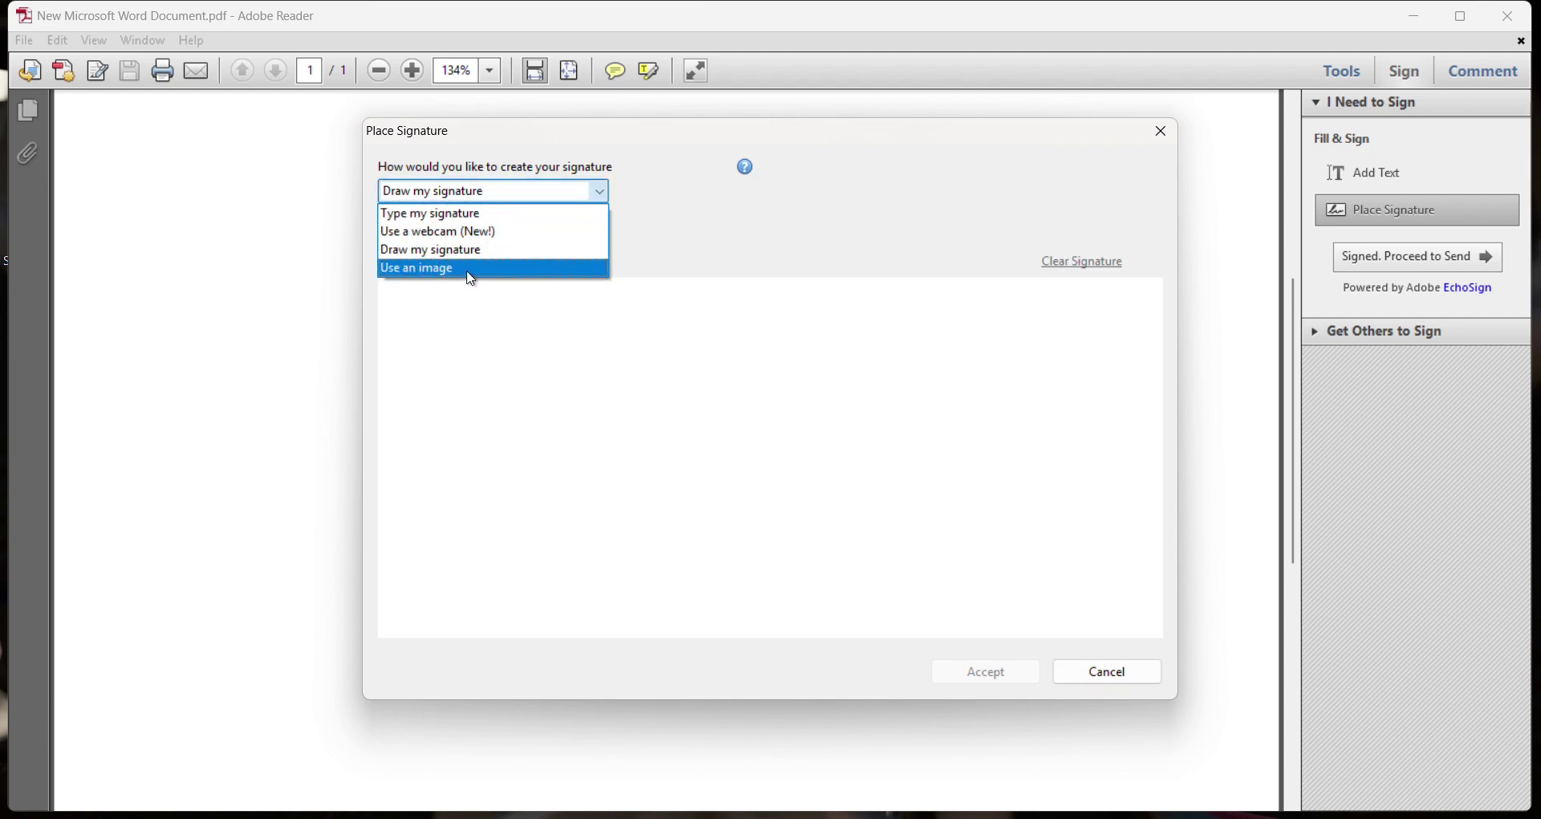
pyautogui.click(470, 270)
pyautogui.click(1034, 255)
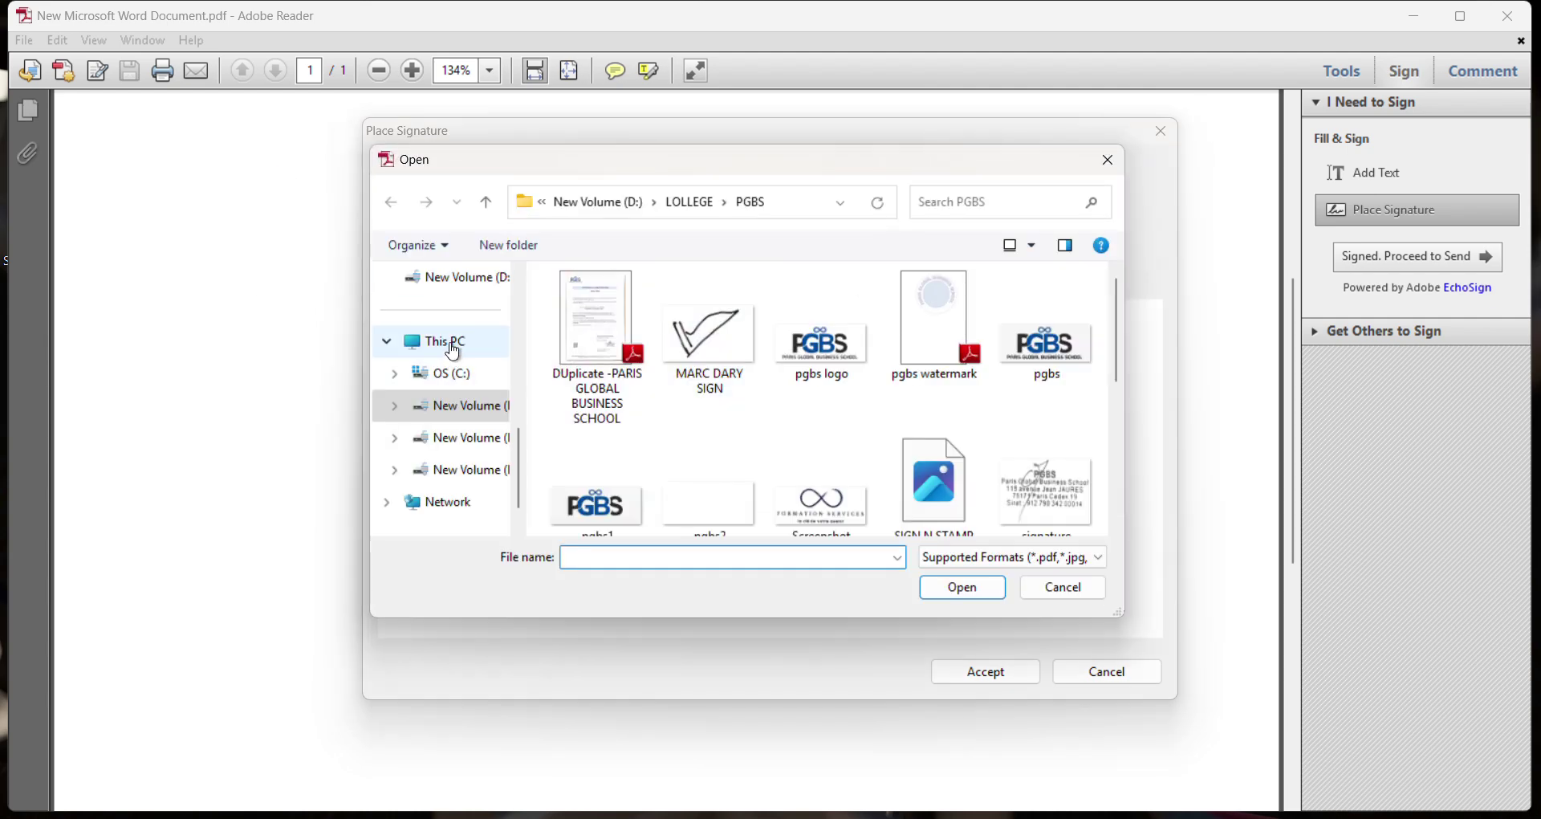
pyautogui.scroll(5, 453, 351)
pyautogui.click(441, 310)
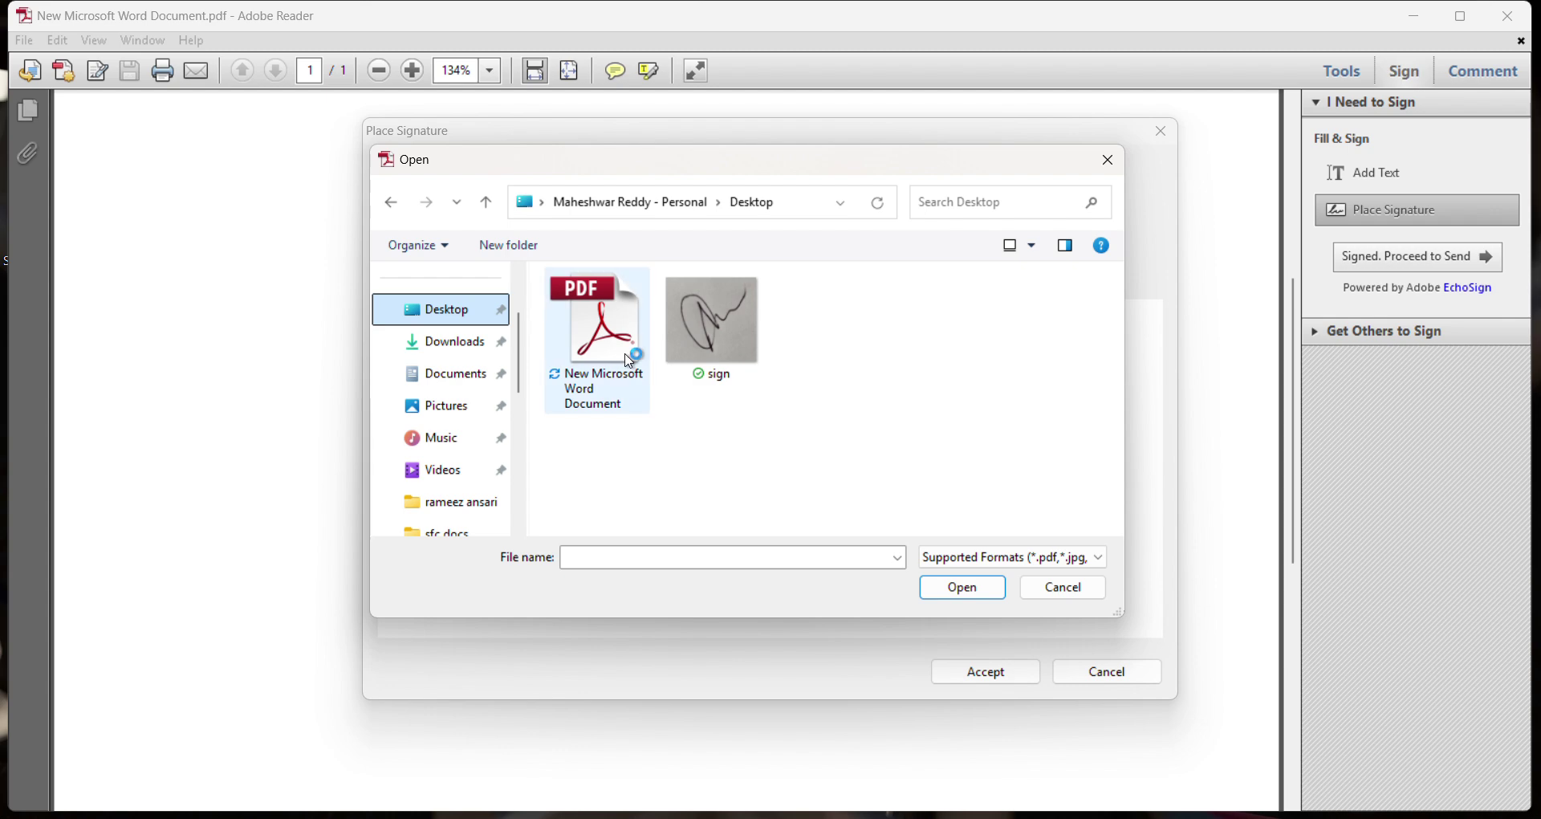
pyautogui.click(682, 365)
pyautogui.click(962, 587)
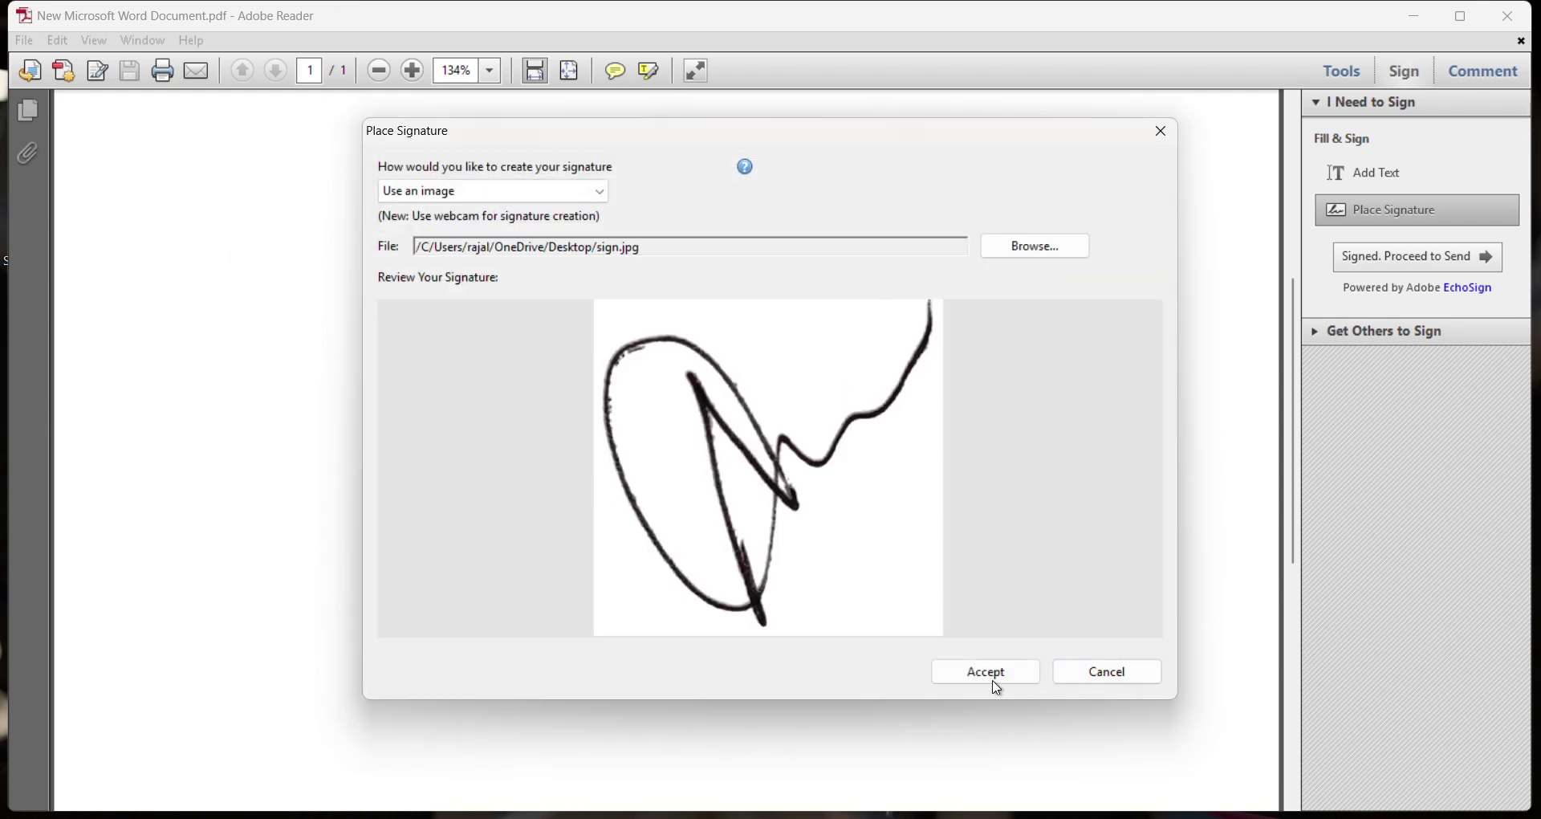
pyautogui.click(992, 679)
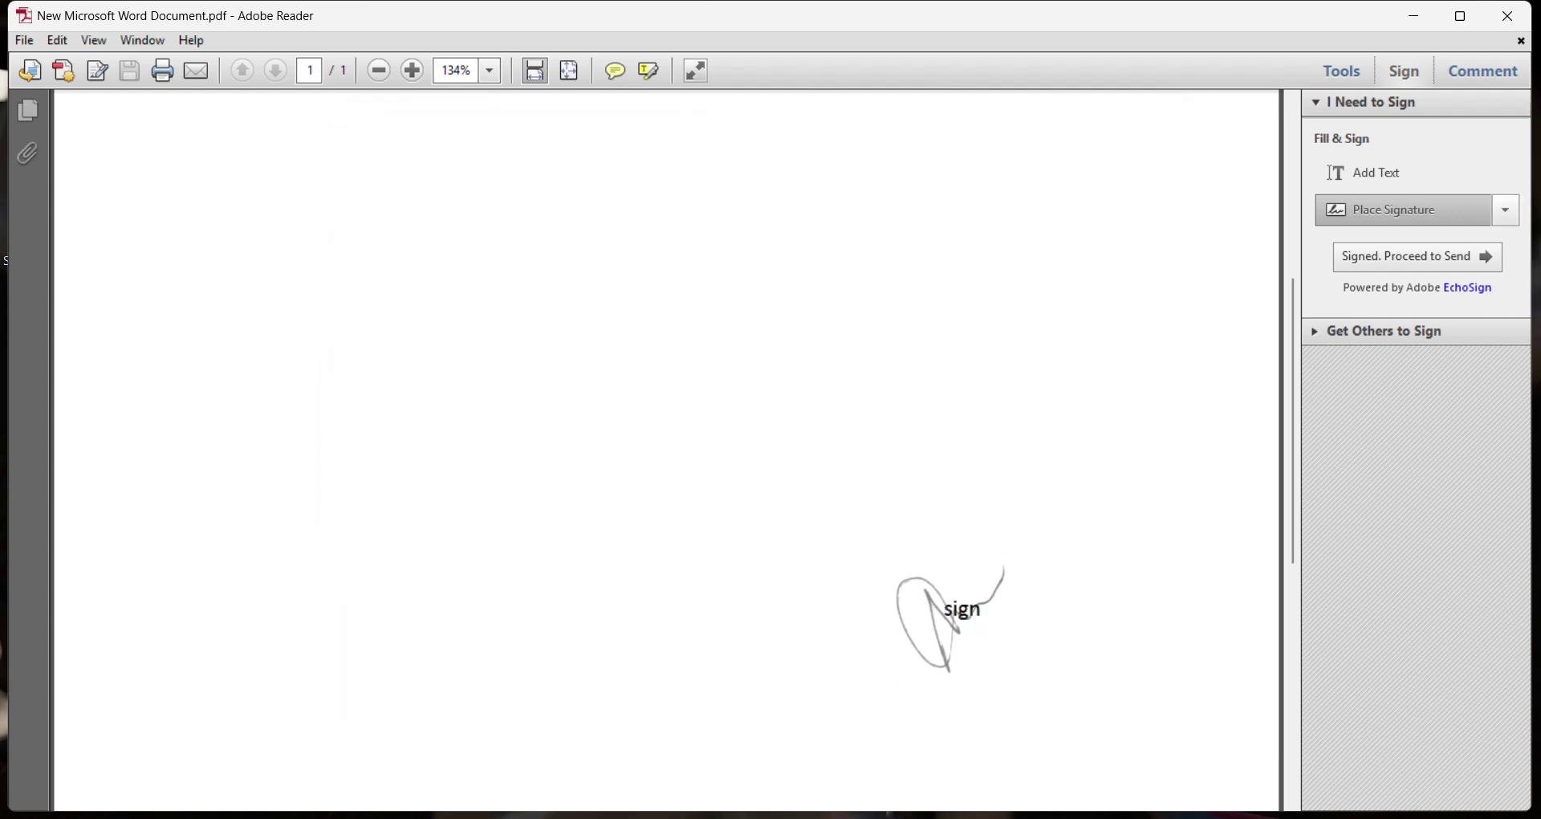
# Step: Place the signature just above the word "sign", adjusting its size and moving it so it is centred over the word
pyautogui.click(941, 539)
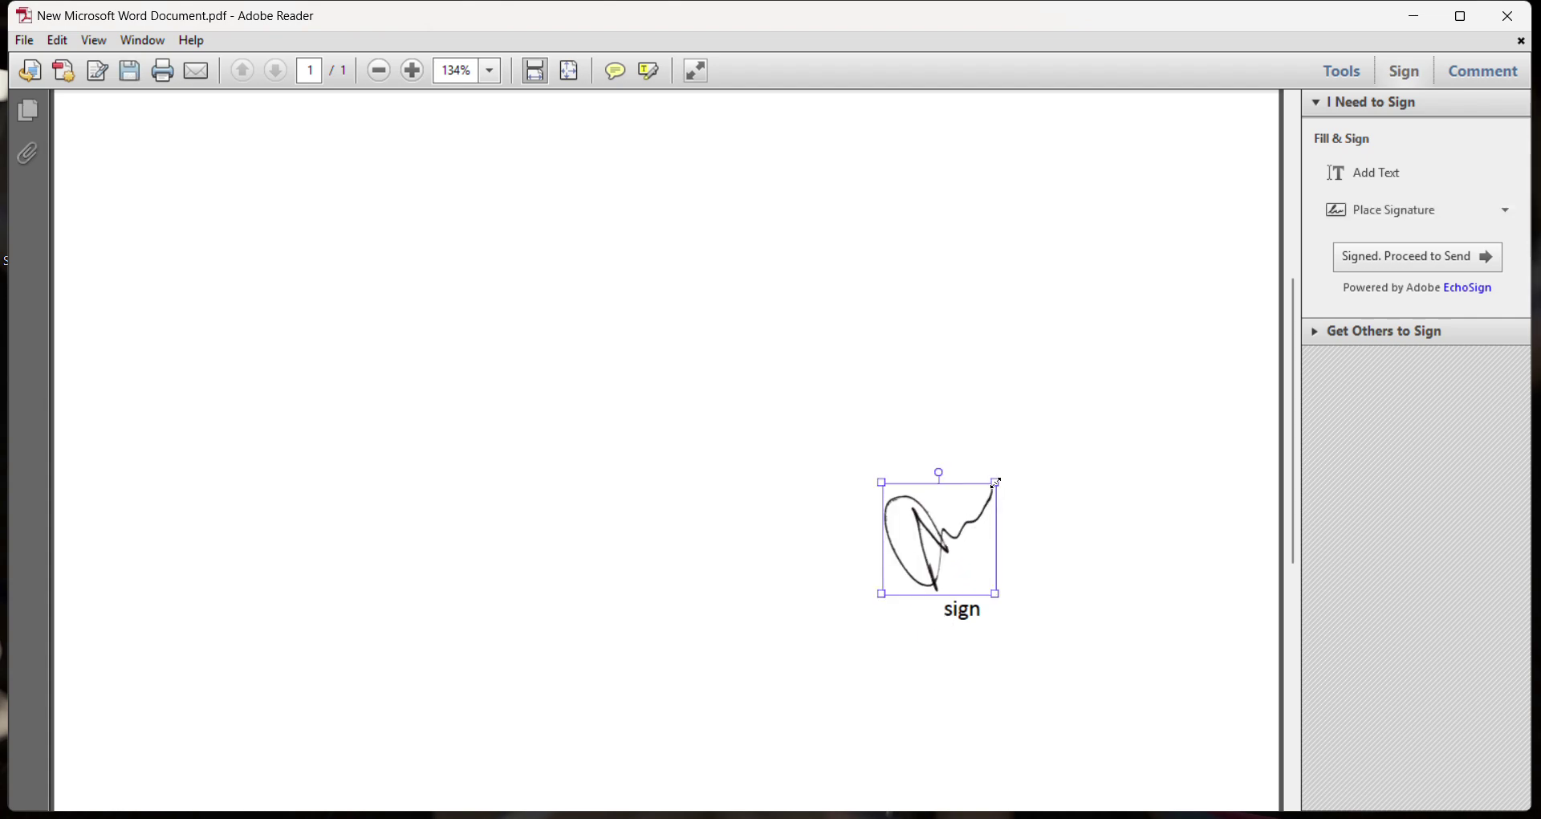
pyautogui.moveTo(996, 483)
pyautogui.mouseDown()
pyautogui.moveTo(1060, 444)
pyautogui.moveTo(1046, 438)
pyautogui.moveTo(988, 504)
pyautogui.mouseUp()
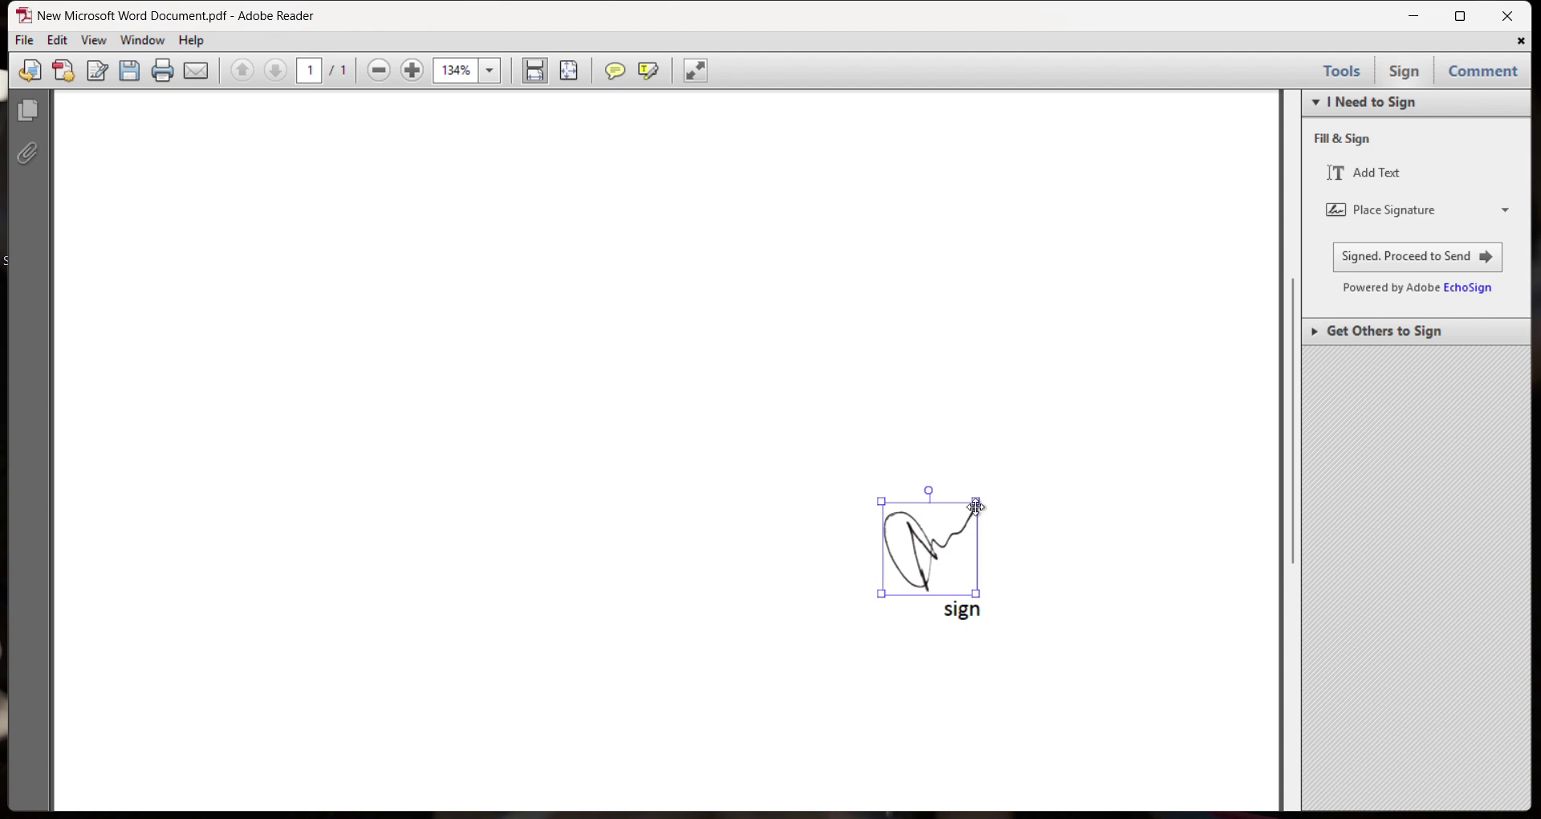
pyautogui.moveTo(977, 507); pyautogui.dragTo(1162, 437)
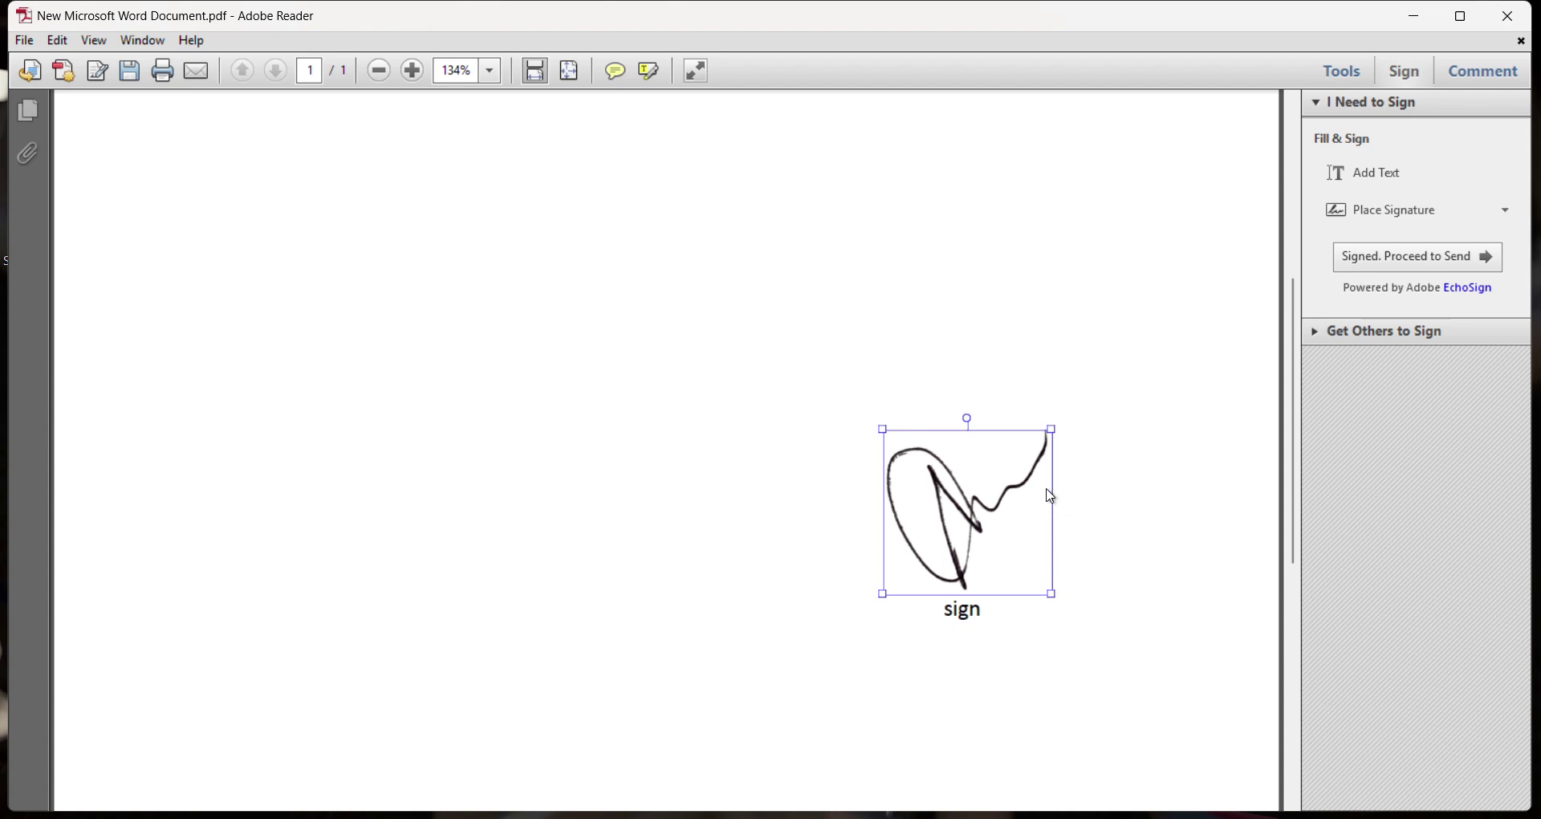
pyautogui.moveTo(1054, 430)
pyautogui.mouseDown()
pyautogui.moveTo(993, 490)
pyautogui.moveTo(1016, 471)
pyautogui.mouseUp()
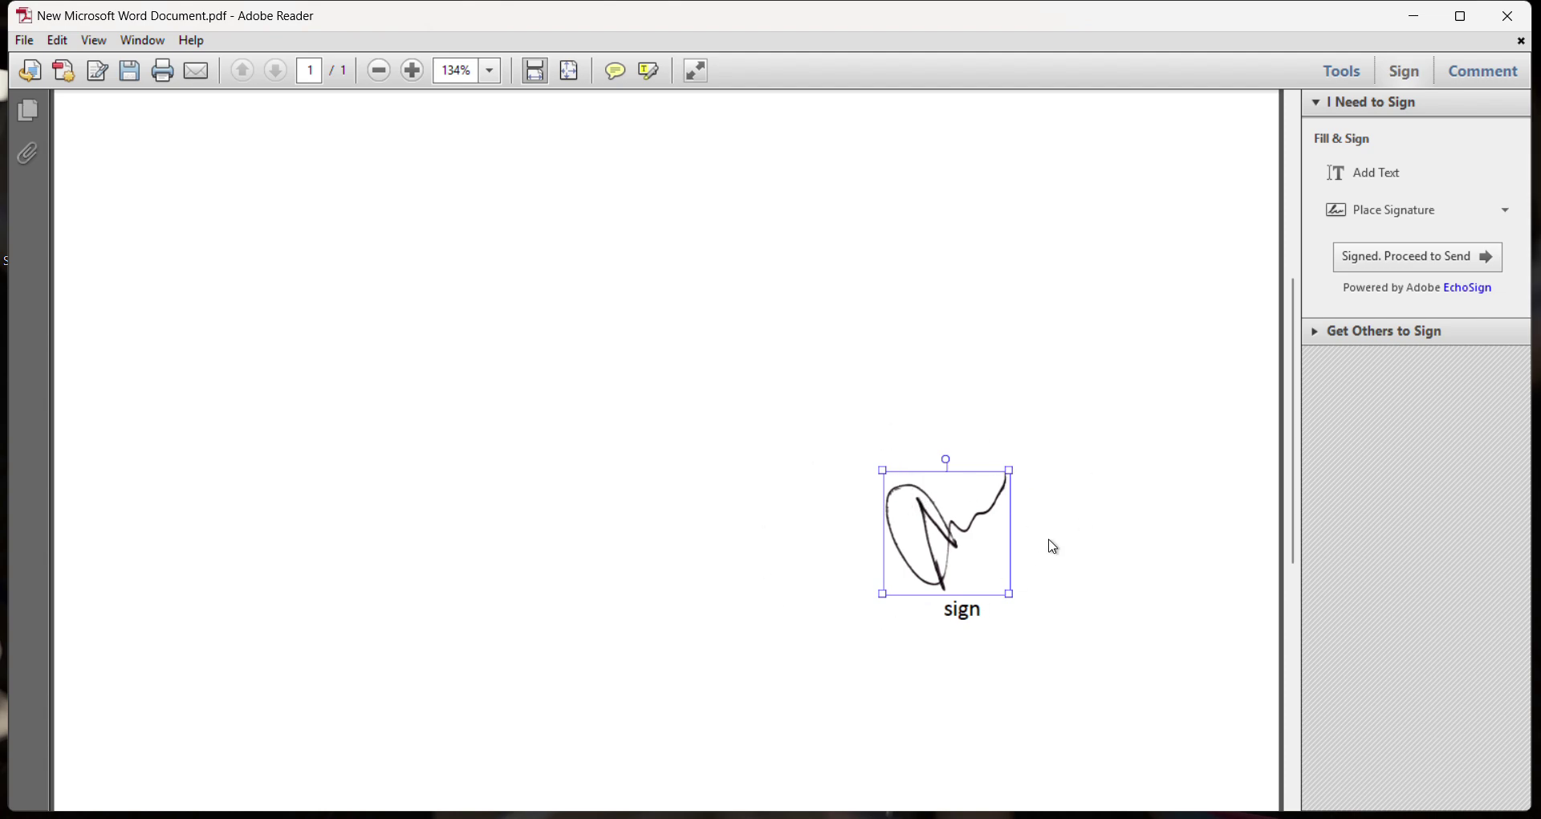
pyautogui.moveTo(951, 536)
pyautogui.mouseDown()
pyautogui.moveTo(973, 538)
pyautogui.moveTo(808, 509)
pyautogui.moveTo(678, 382)
pyautogui.moveTo(928, 420)
pyautogui.moveTo(1003, 383)
pyautogui.mouseUp()
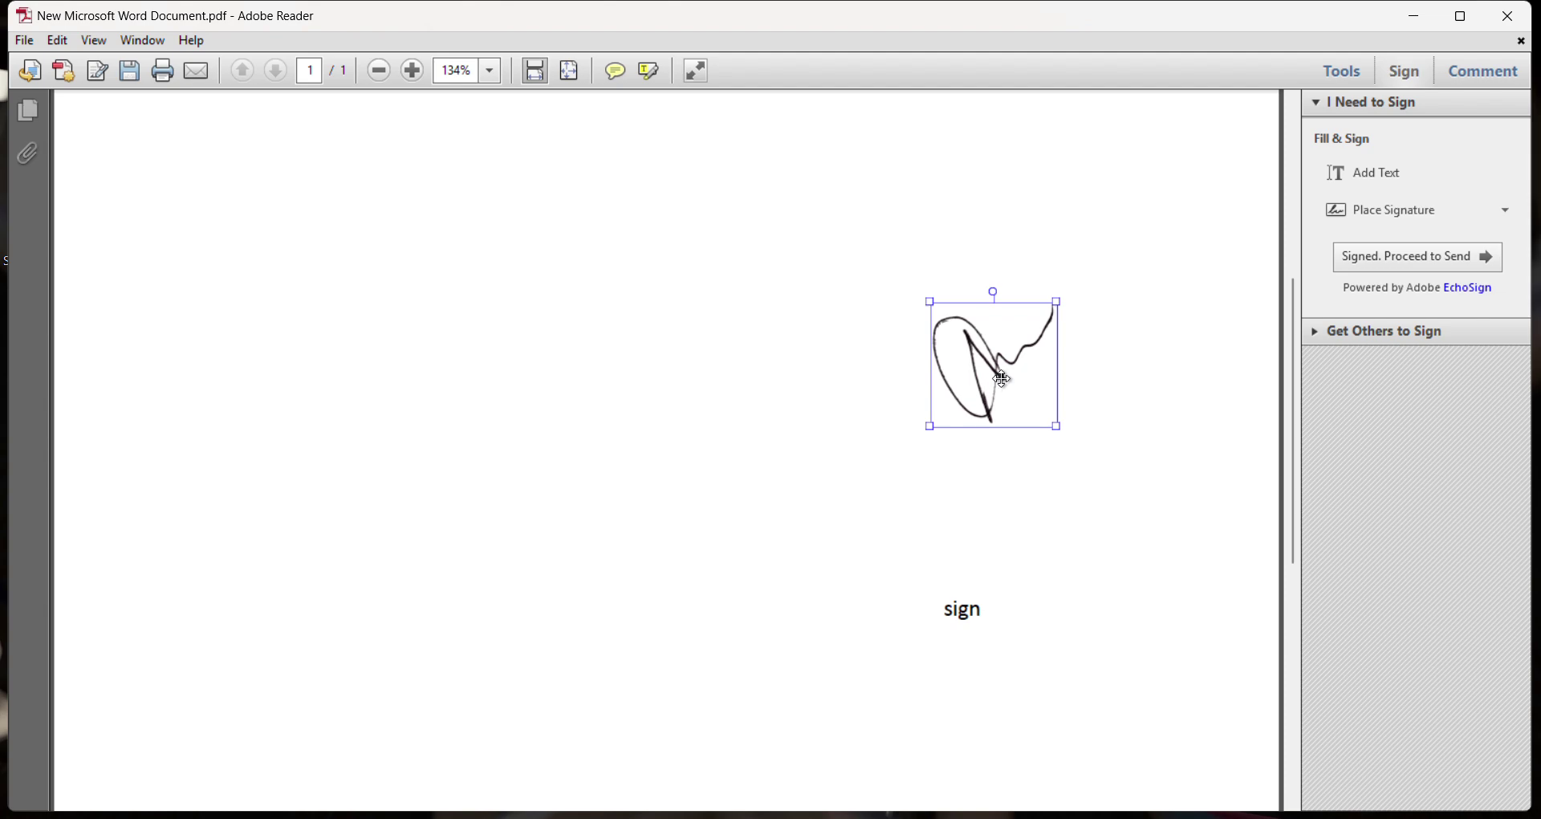
pyautogui.moveTo(1003, 365); pyautogui.dragTo(980, 532)
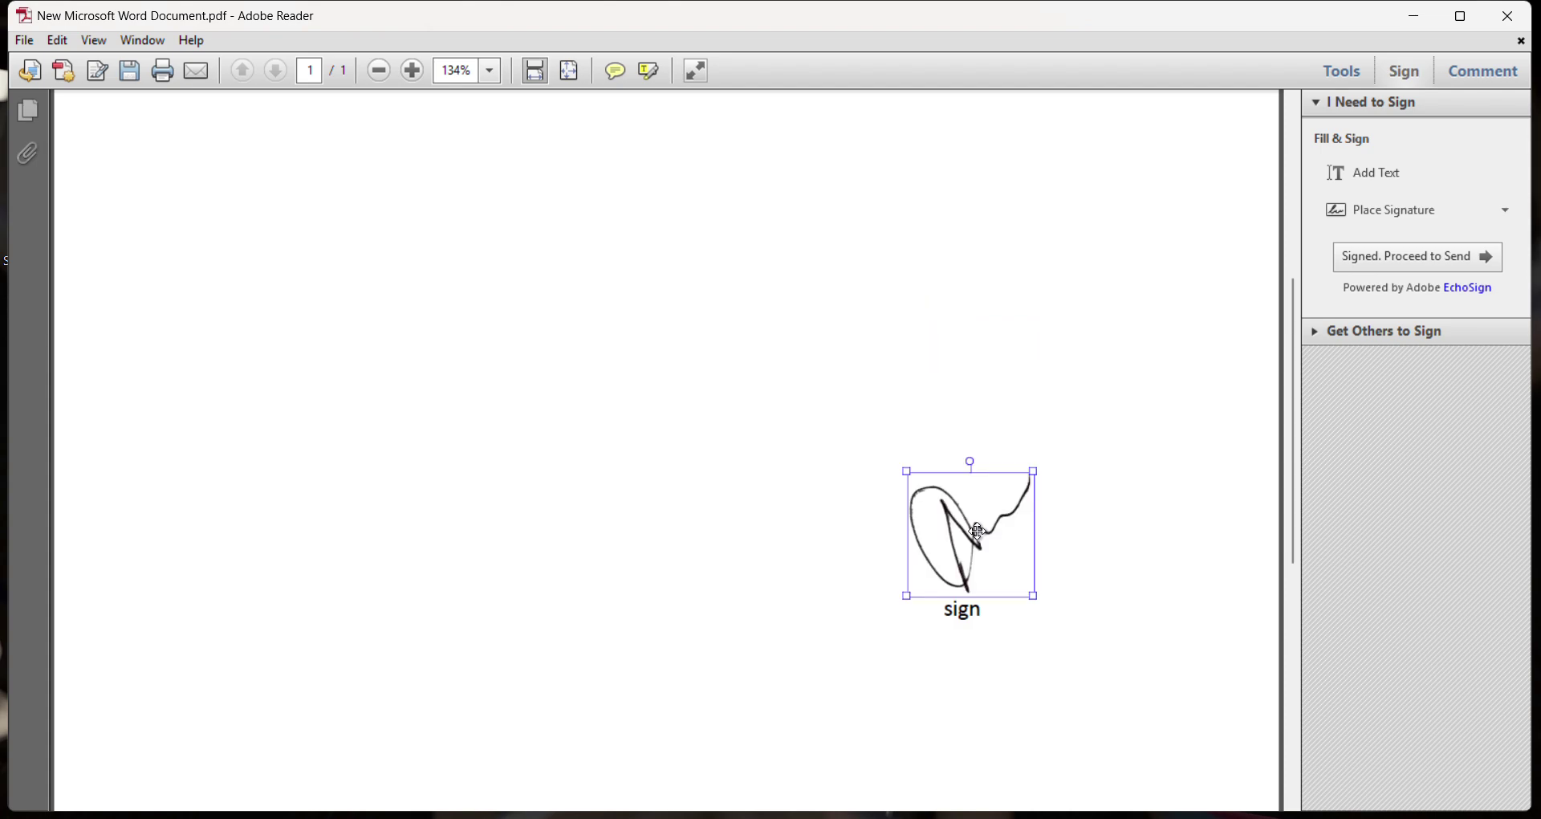
# Step: Finish signing and save a copy over "New Microsoft Word Document" on the Desktop, replacing the existing PDF, and close it
pyautogui.click(1397, 272)
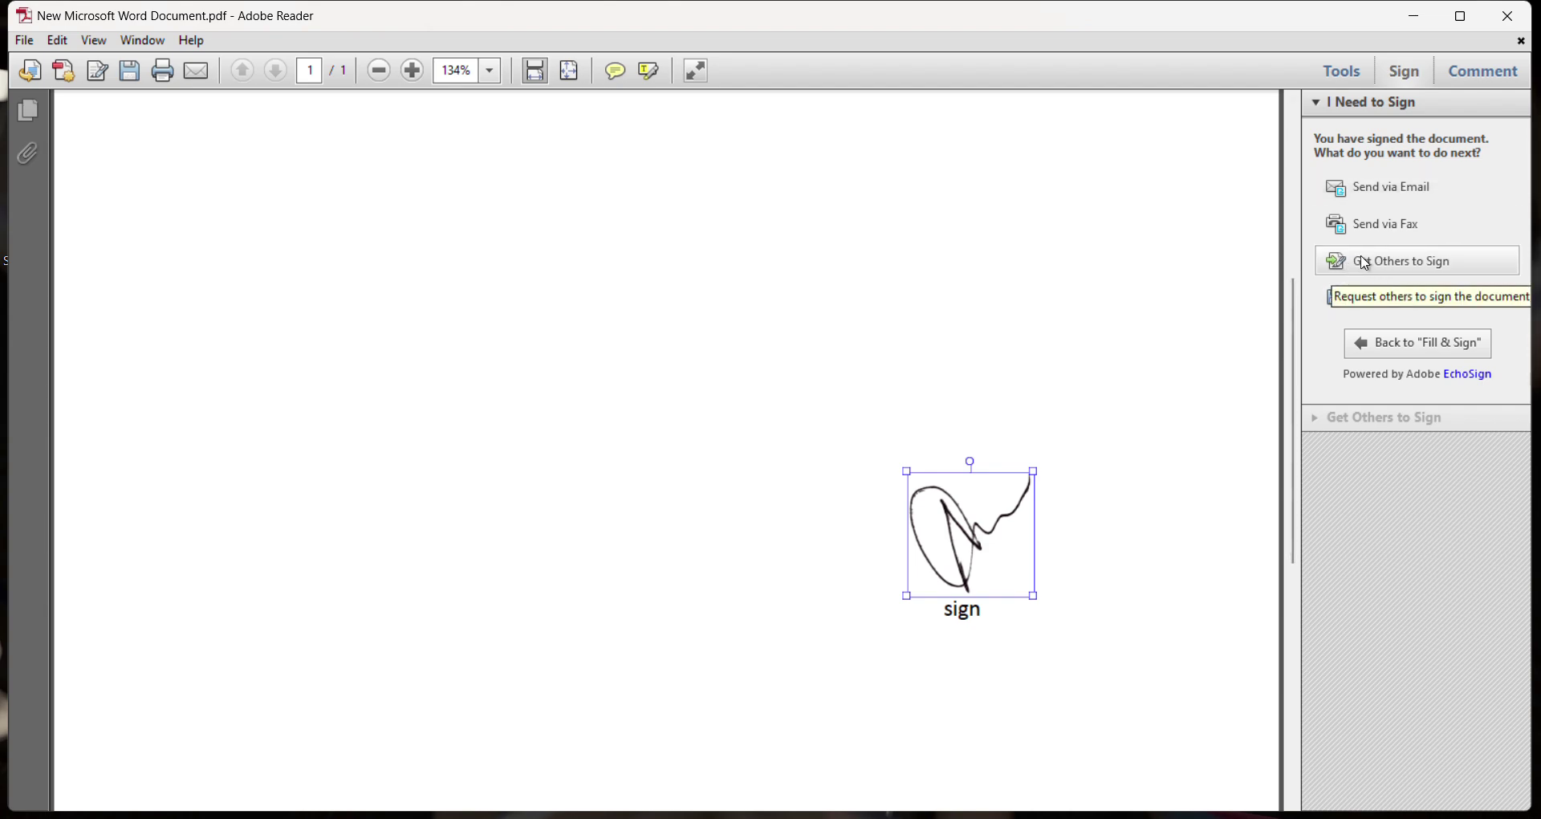
pyautogui.click(1350, 307)
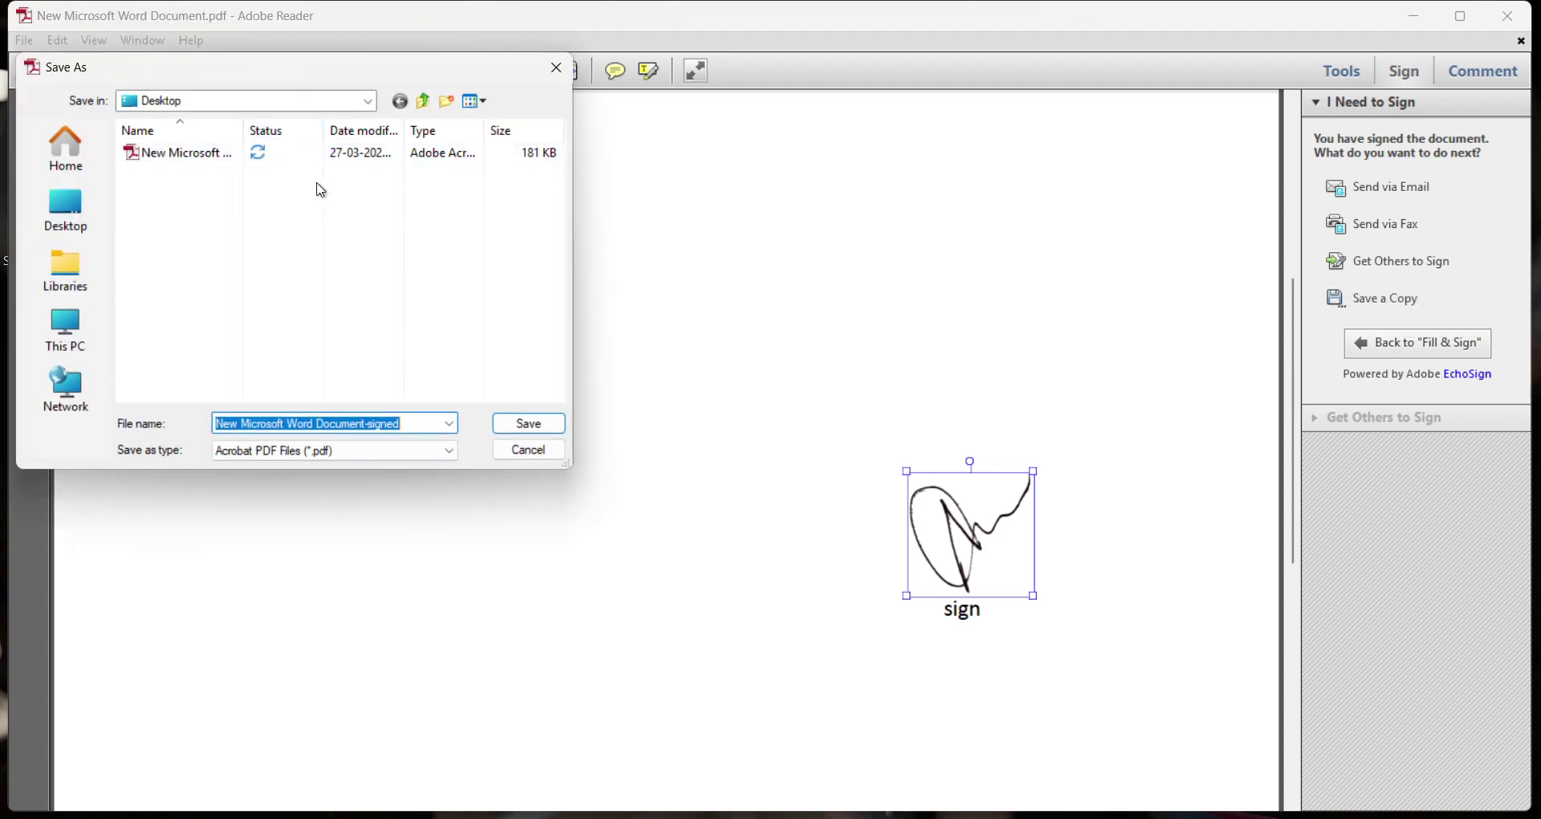
pyautogui.click(96, 214)
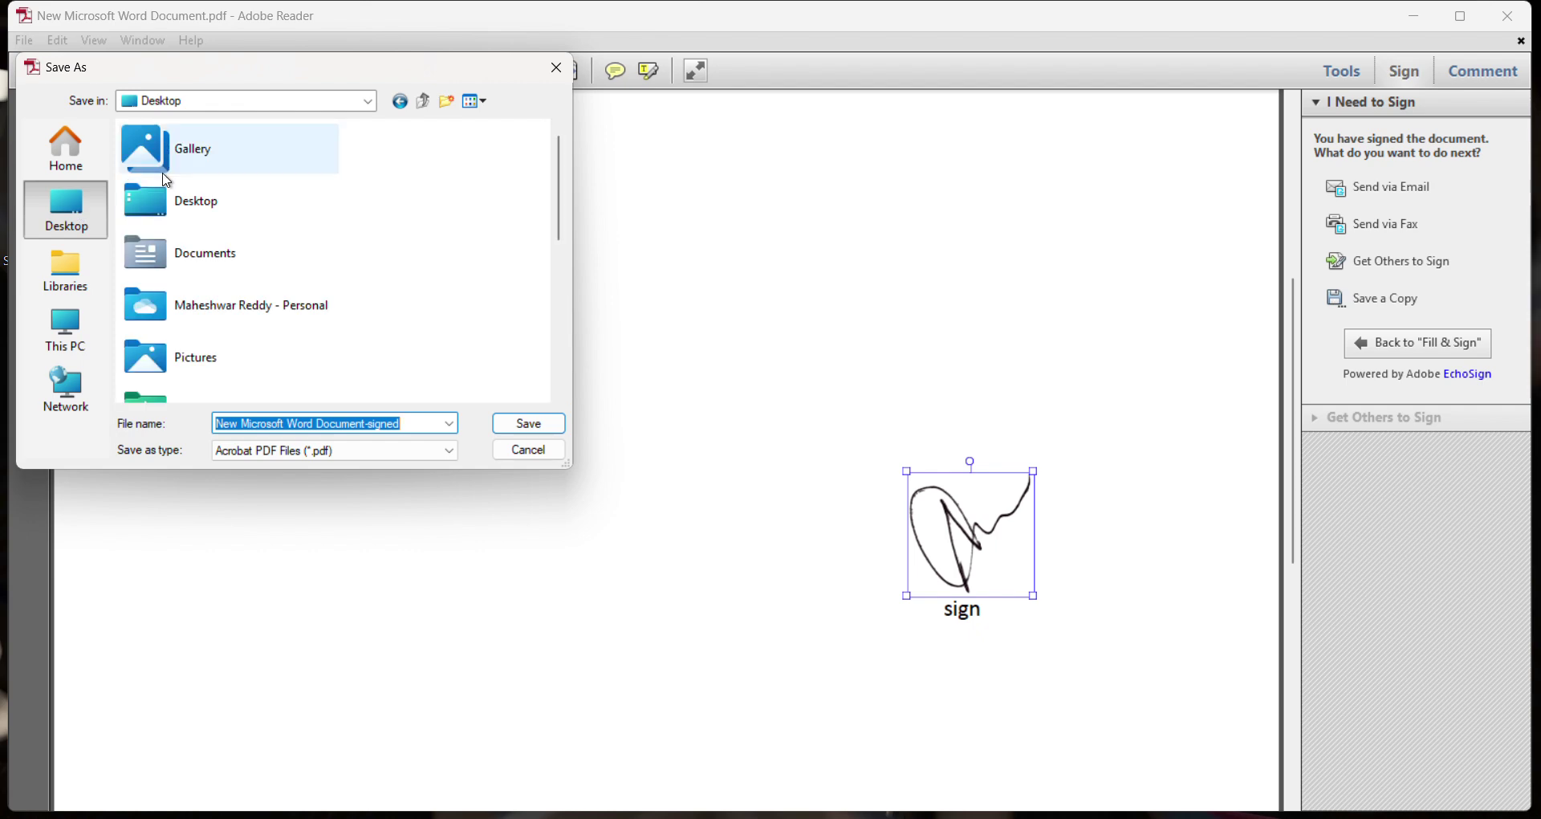
pyautogui.scroll(-5, 218, 207)
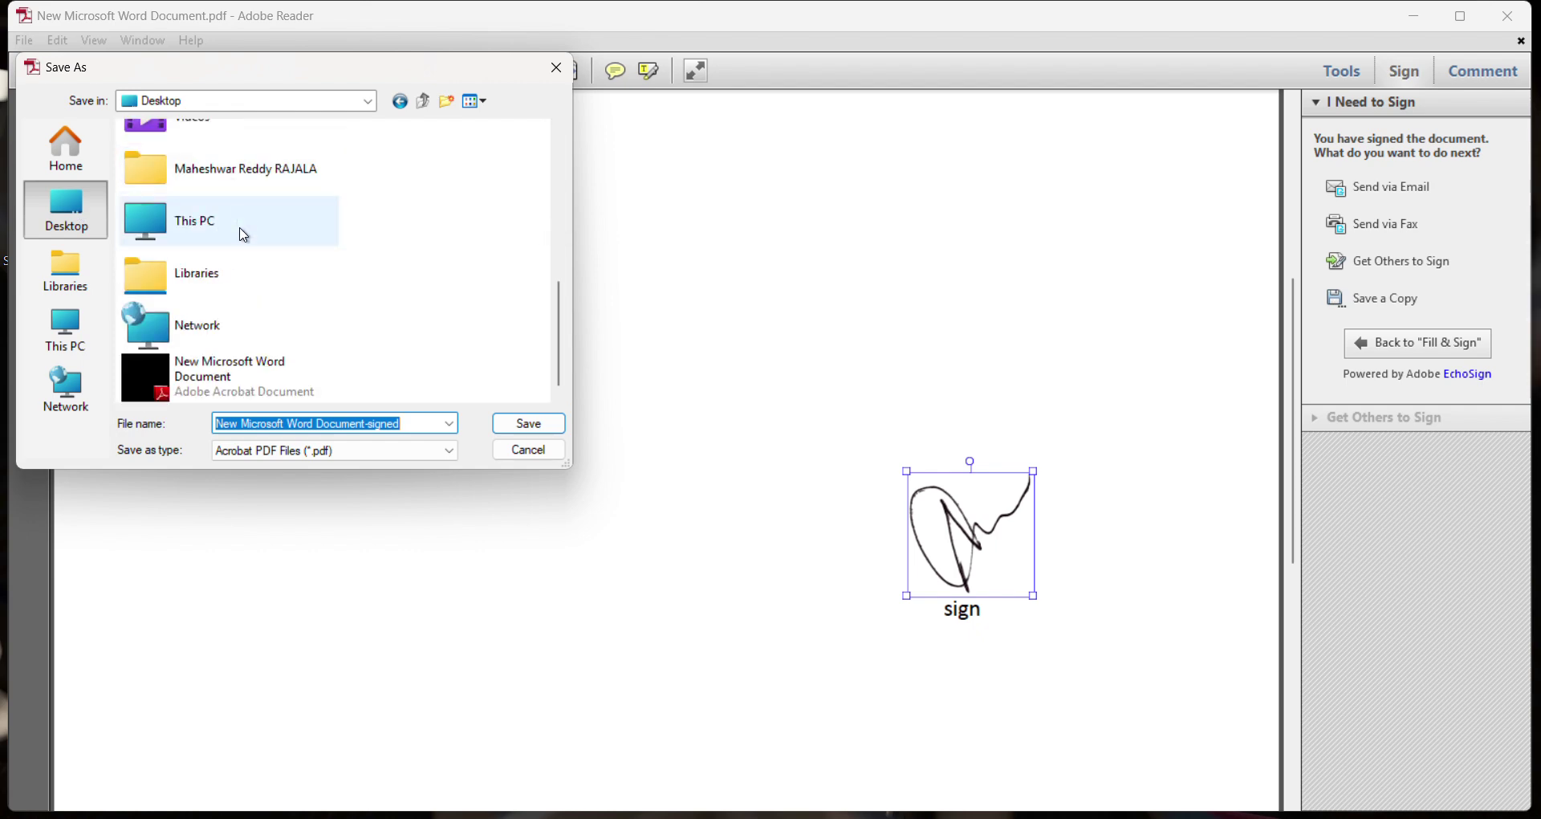
pyautogui.click(267, 392)
pyautogui.click(529, 424)
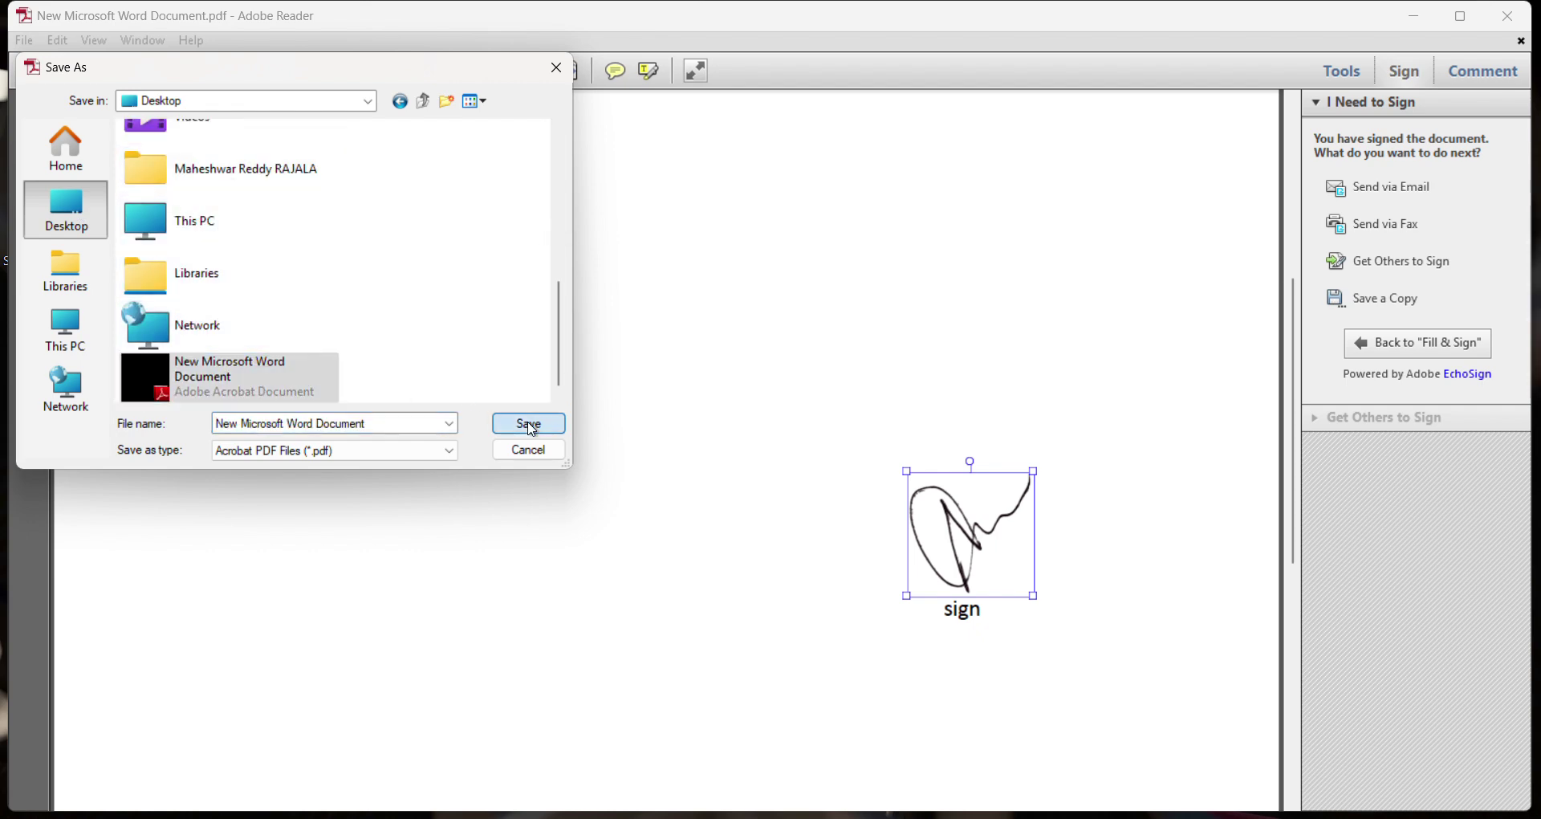
pyautogui.click(831, 425)
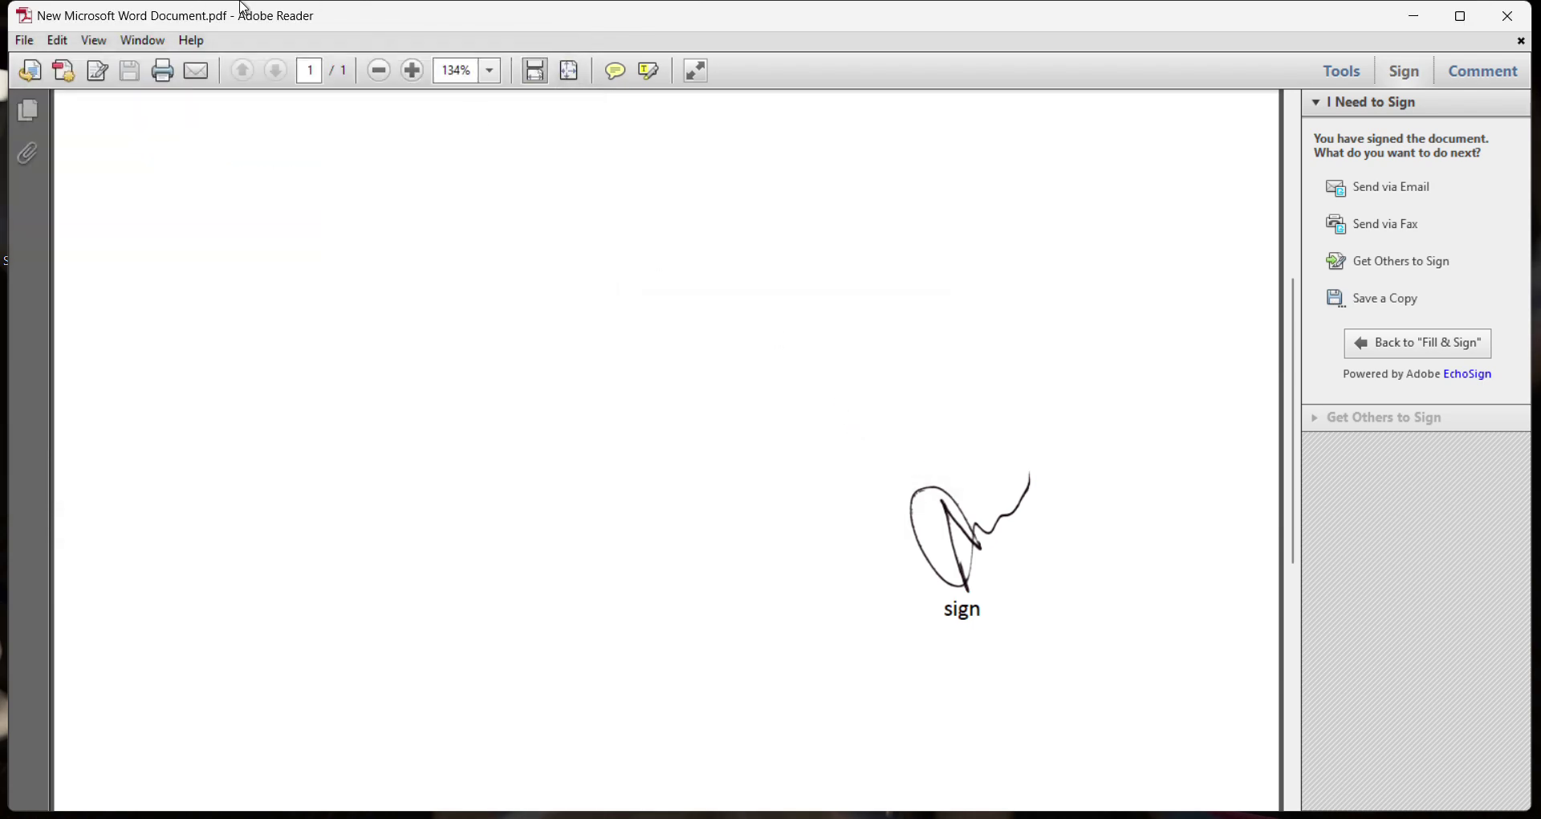
pyautogui.click(1503, 24)
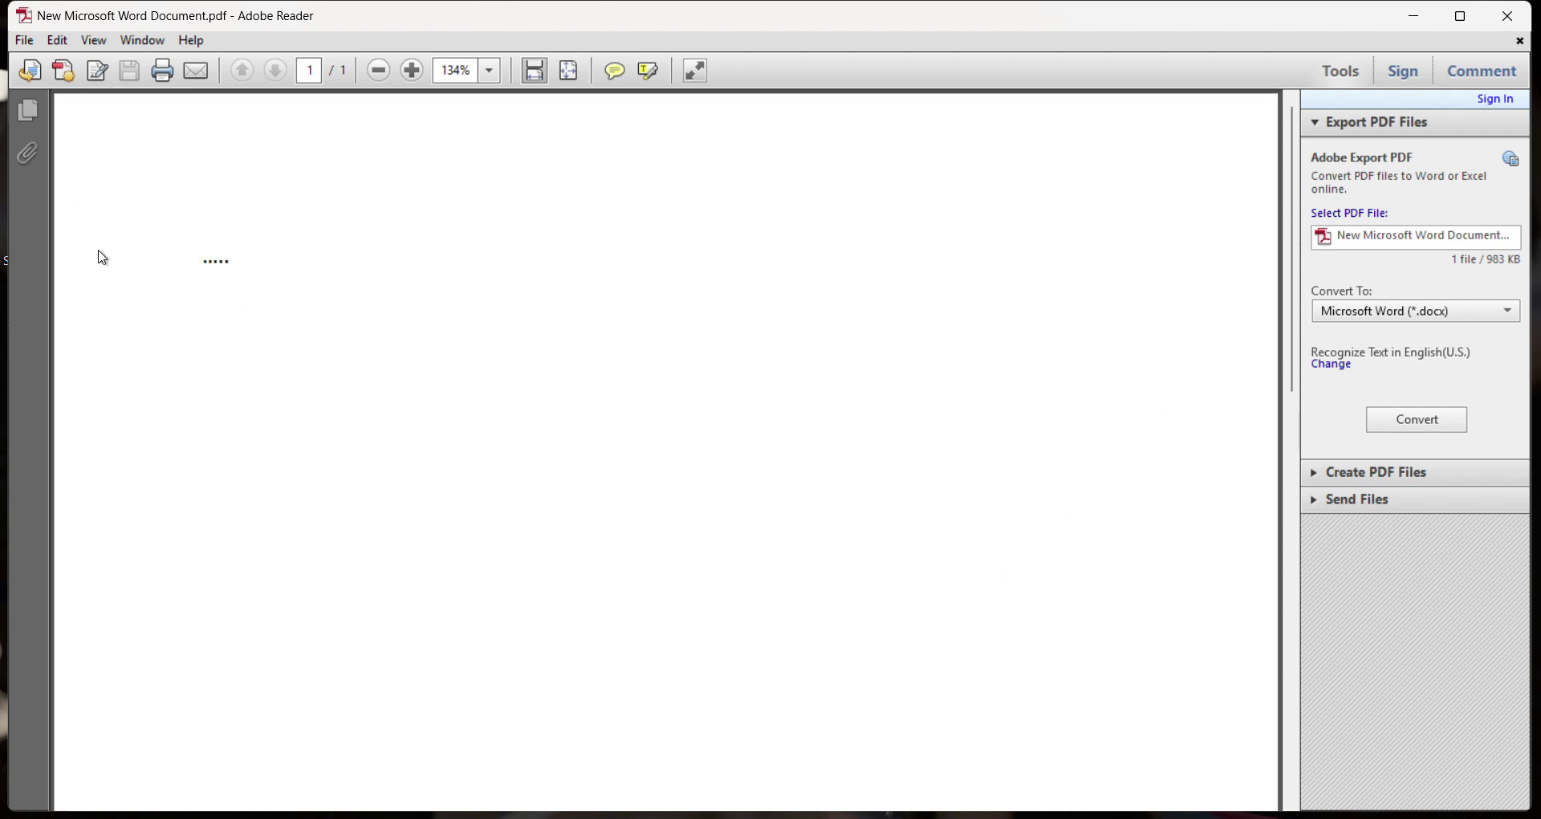
# Step: Select the row of dots near the top of the reopened PDF page, dismissing the WhatsApp notification
pyautogui.moveTo(187, 263); pyautogui.dragTo(260, 265)
pyautogui.press('Right')
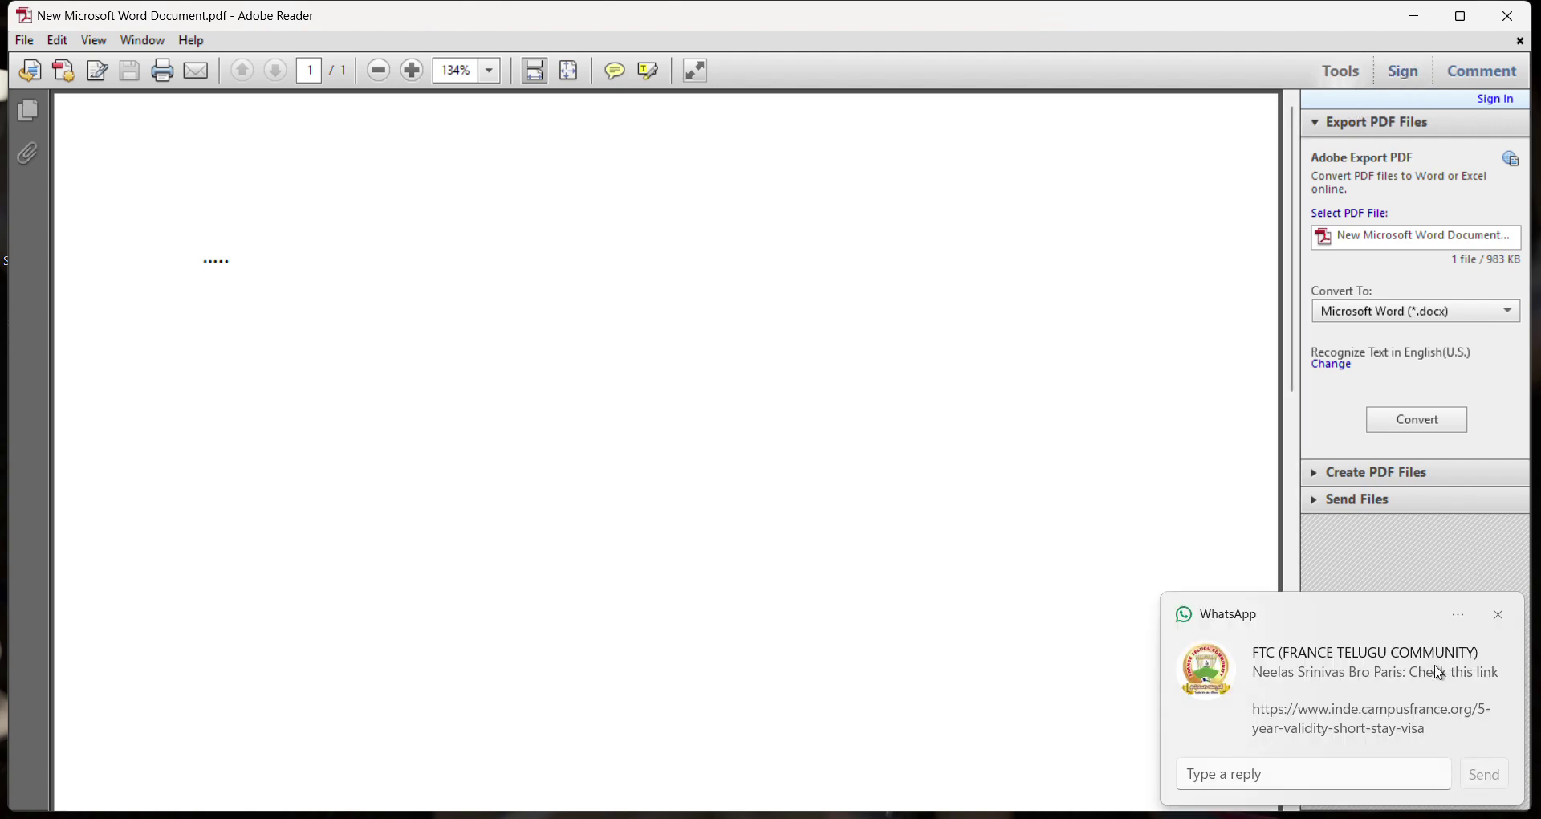
pyautogui.click(1504, 616)
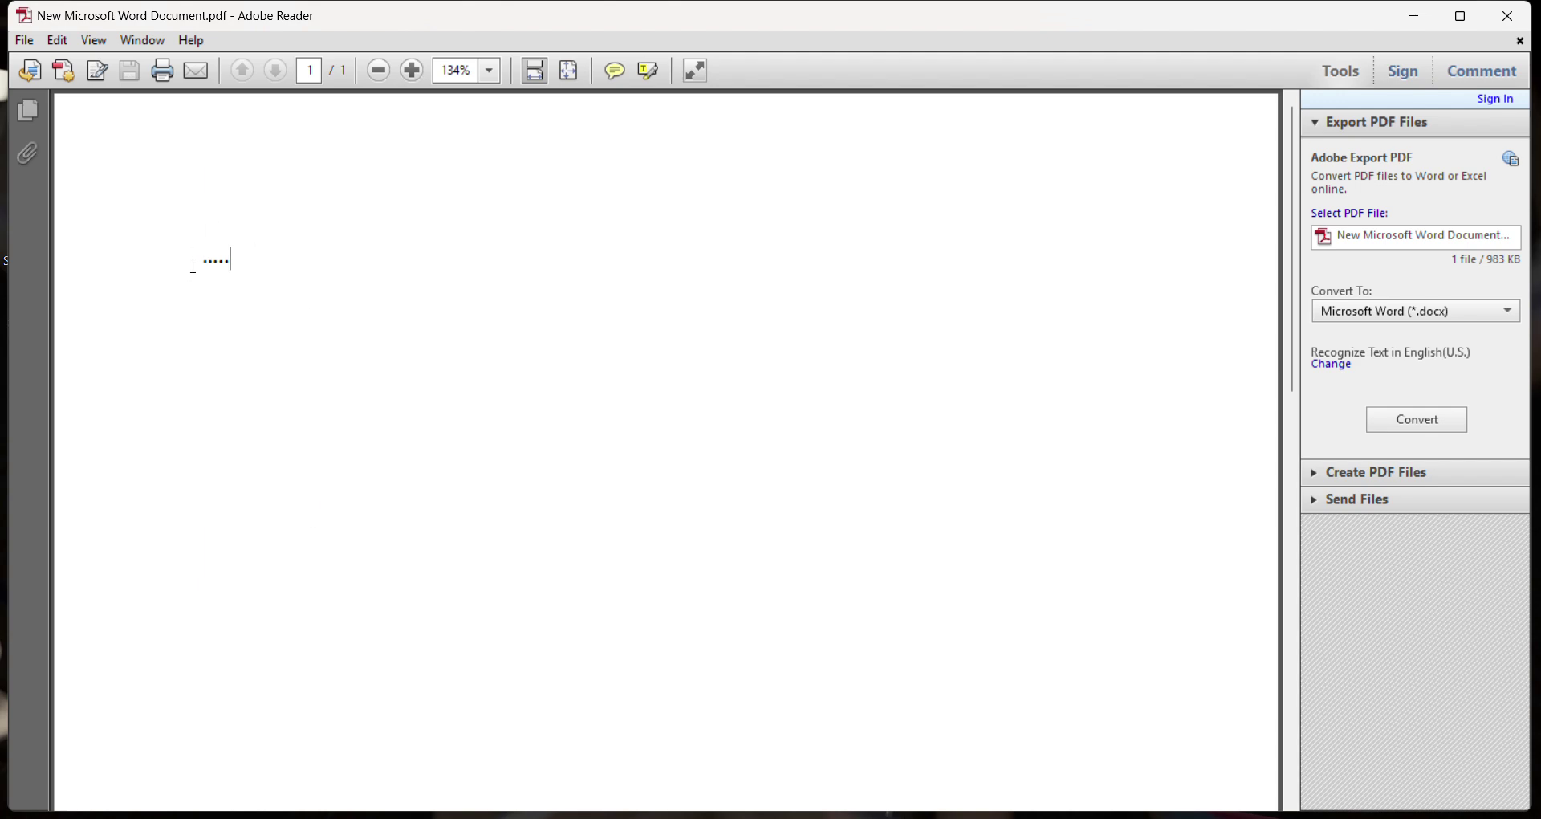
pyautogui.moveTo(193, 266); pyautogui.dragTo(230, 263)
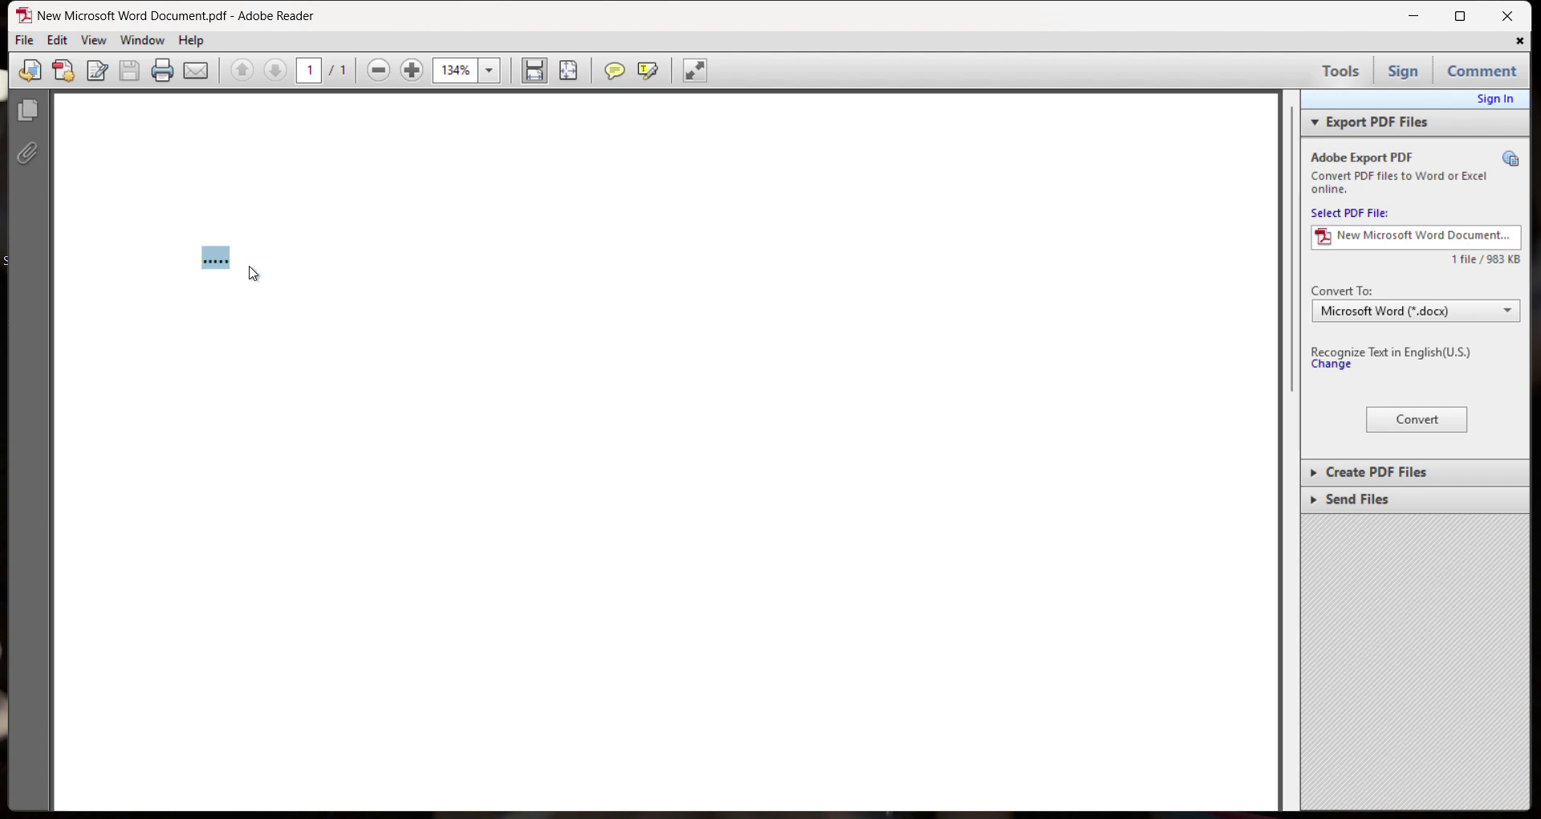